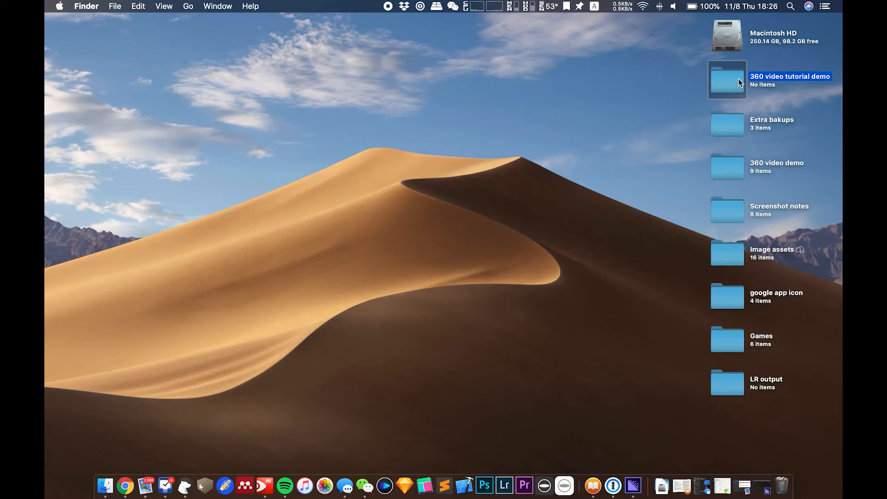
- Open the 360 video tutorial demo folder on the desktop and create a subfolder named Live Works in it
double_click(734, 87)
left_click_drag(505, 76, 461, 115)
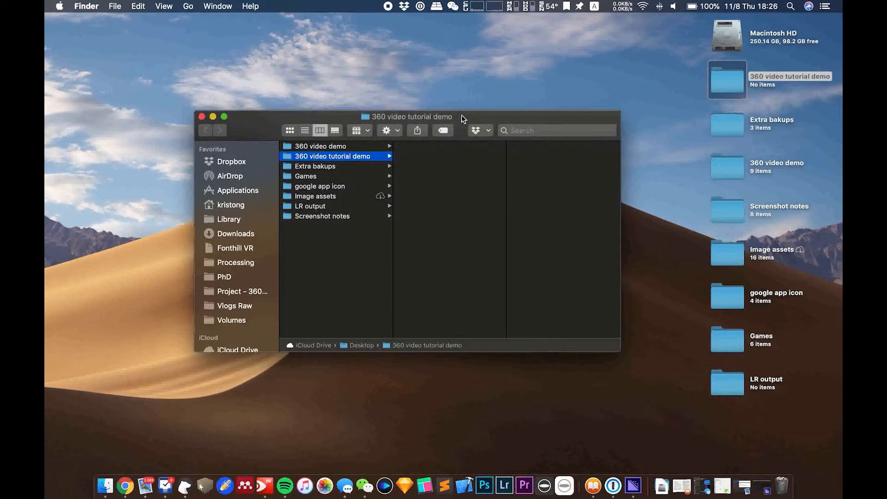
key("shift+super+n")
type("Live Works")
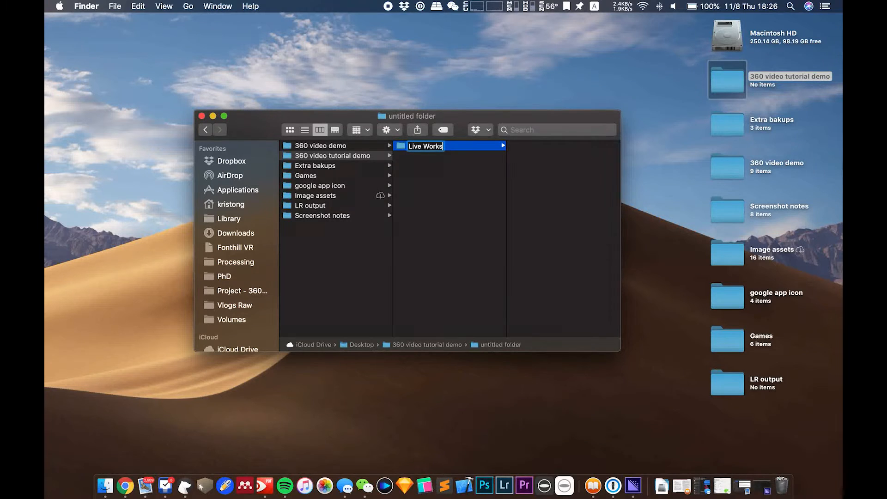
key("Return")
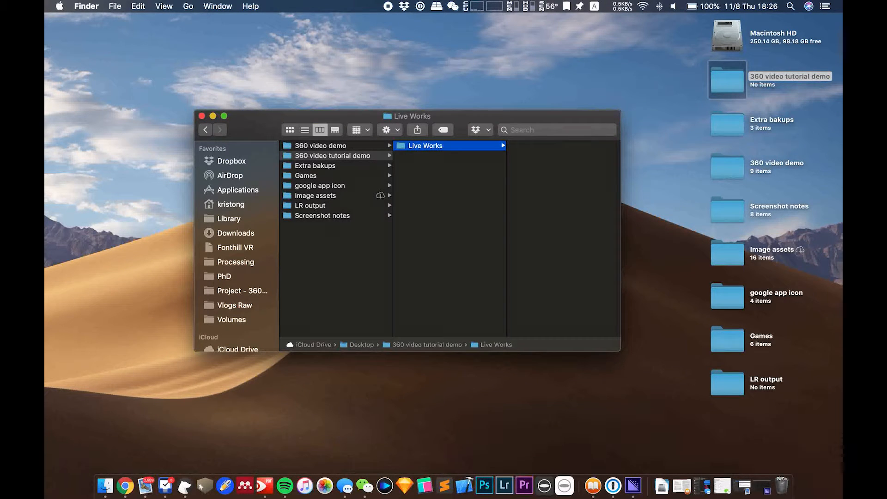
- Create a second subfolder named RAW in the 360 video tutorial demo folder, beside Live Works
key("Left")
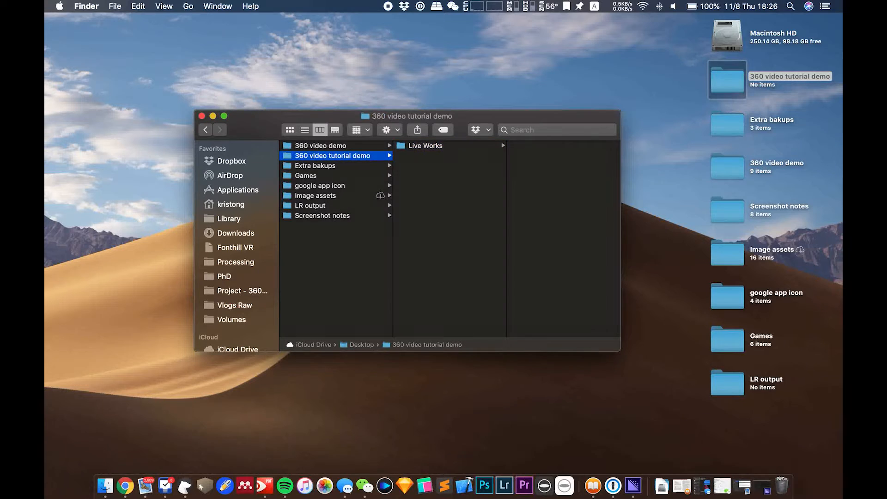
key("shift+super+n")
type("R")
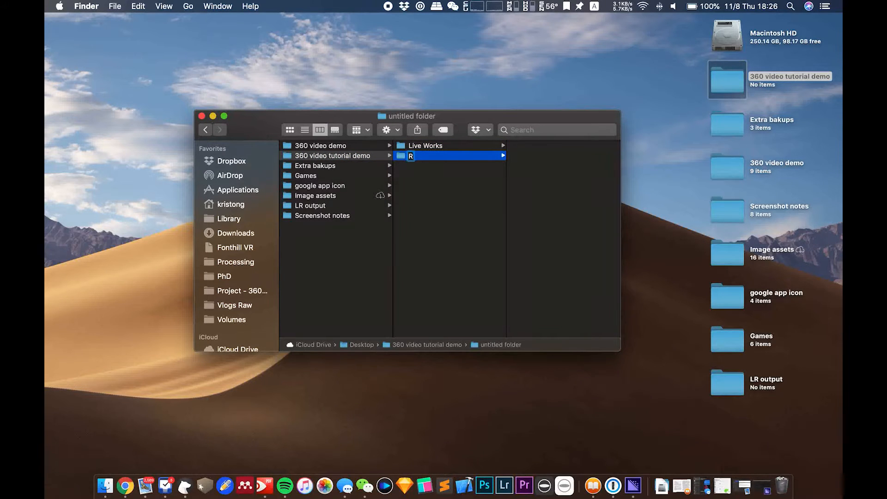
type("AW")
key("Return")
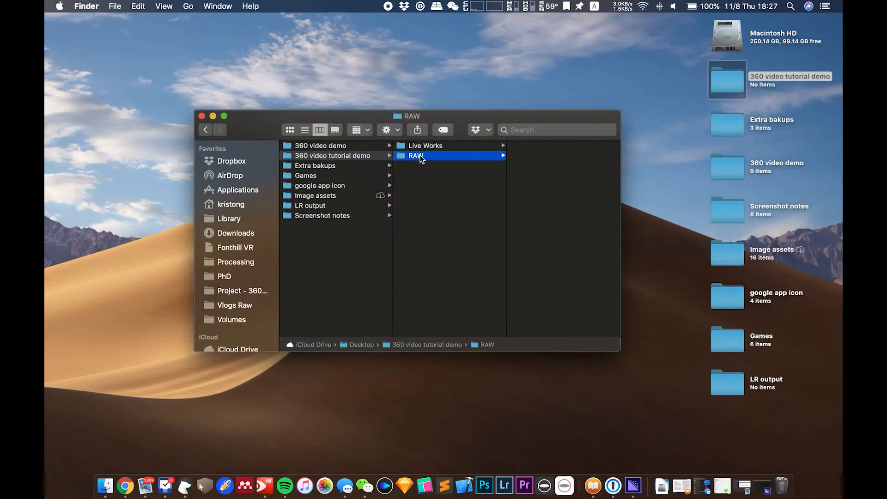
- Create two subfolders named Original and Stitched inside the RAW folder
key("shift+super+n")
type("Original")
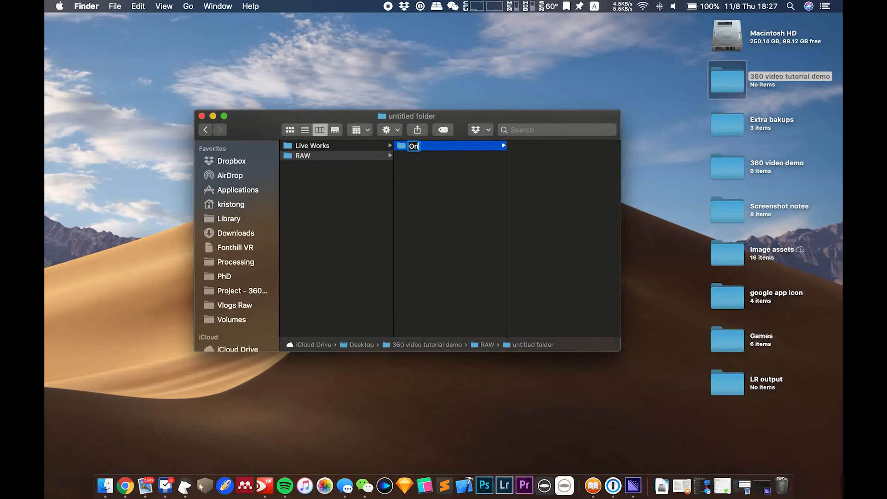
key("Return")
key("Left")
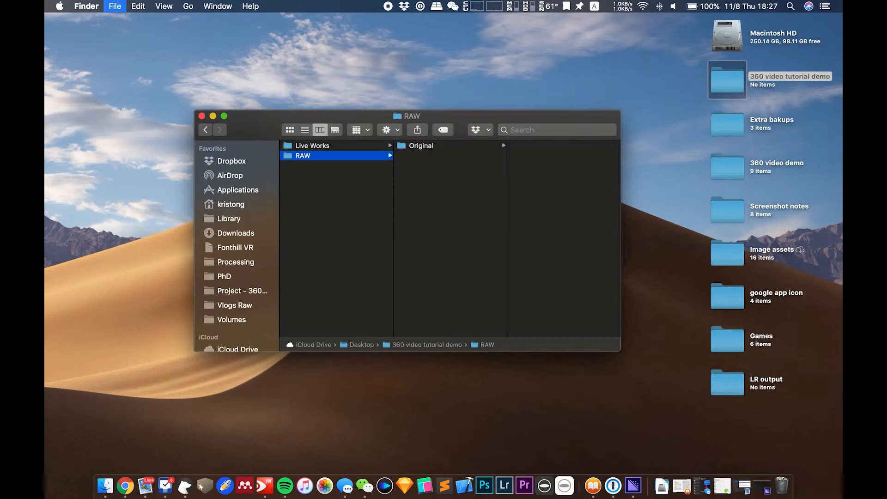
key("shift+super+n")
type("Stitched")
key("Return")
key("Left")
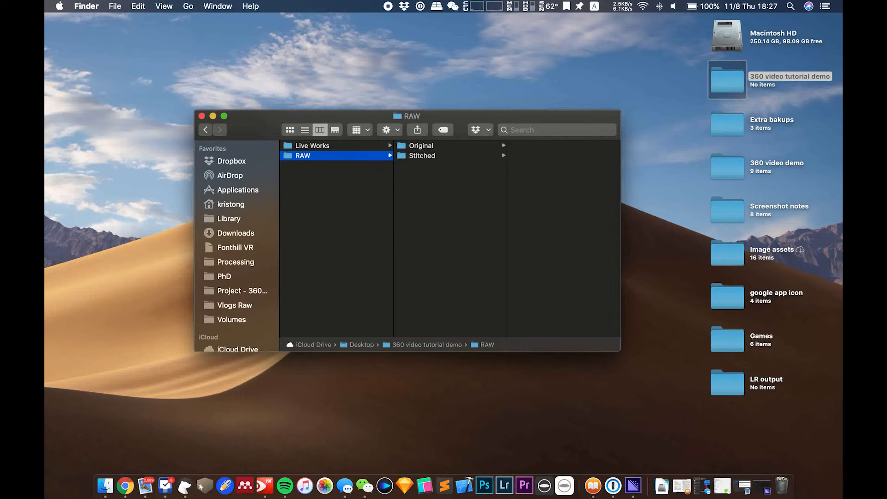
- Create two subfolders named Project and EXPORT inside the Live Works folder
key("Up")
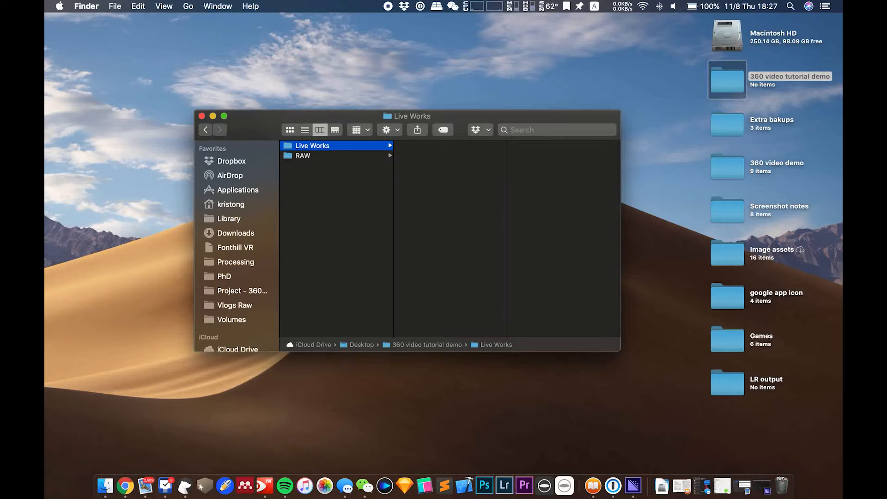
key("super+shift+n")
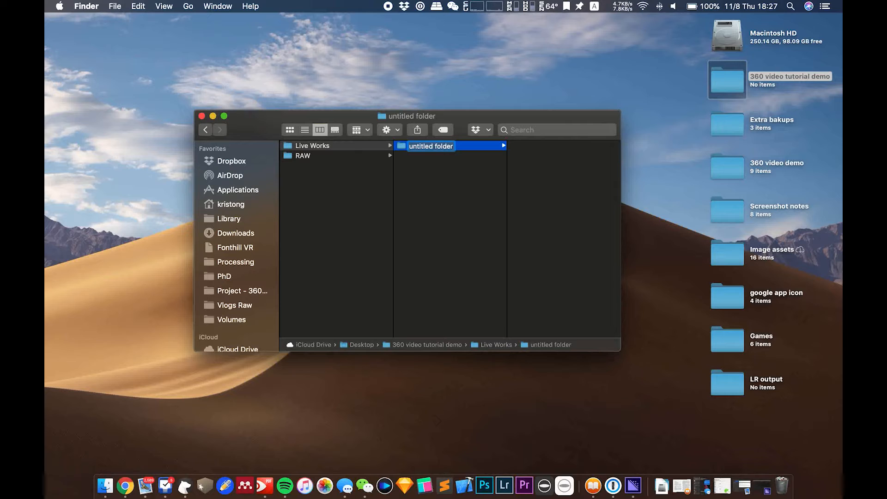
type("Project")
key("Return")
key("Left")
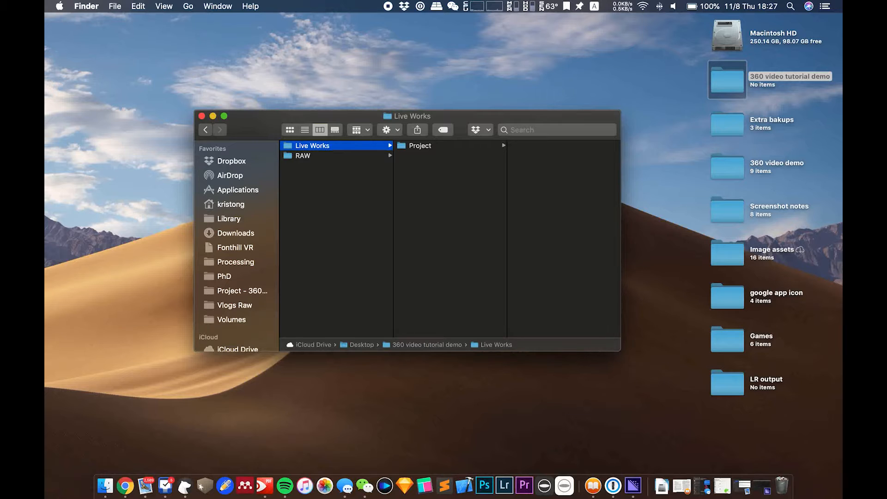
key("super+shift+n")
type("EXPORT")
key("Return")
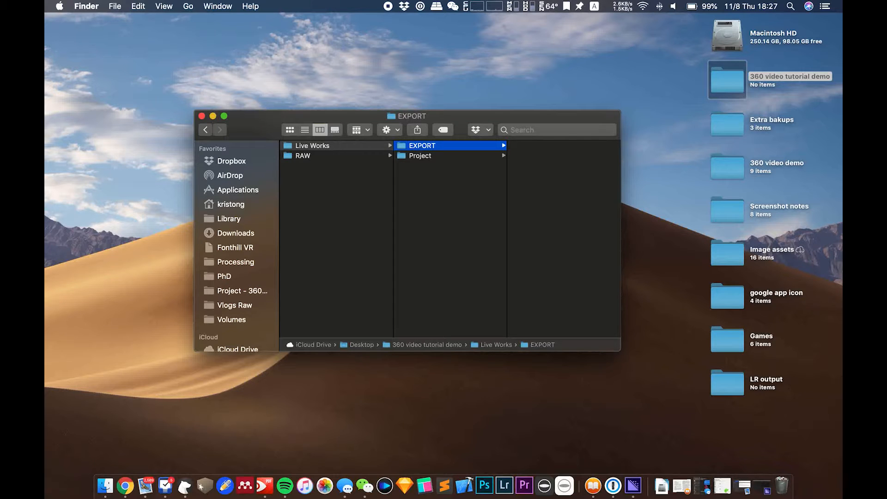
key("Left")
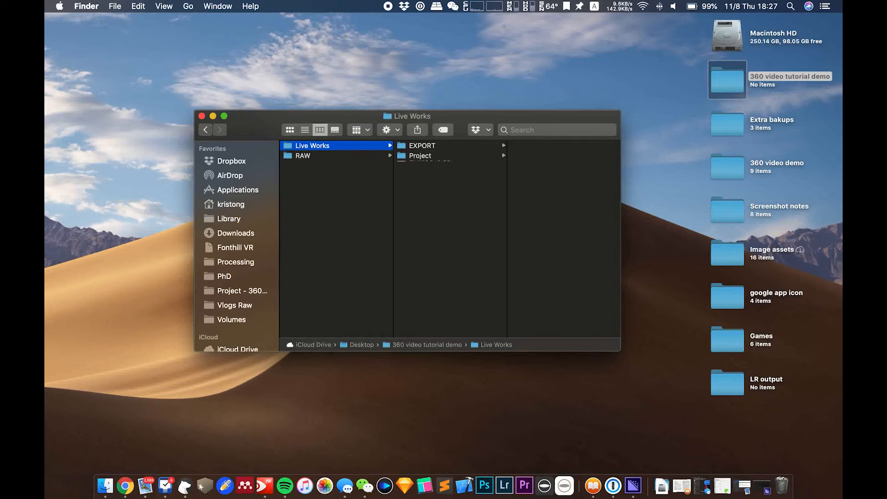
- Add two more subfolders named GFX and SFX to the Live Works folder
key("super+shift+n")
type("GFX")
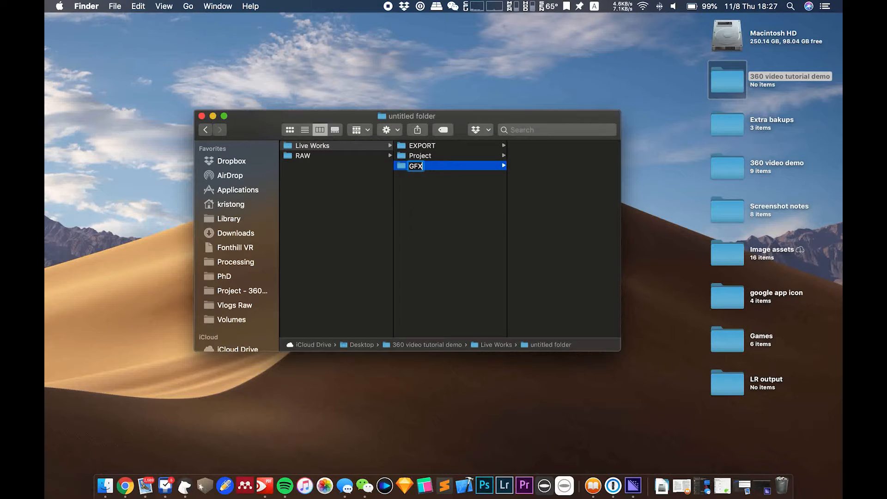
key("Return")
key("Left")
key("super+shift+n")
type("SFX")
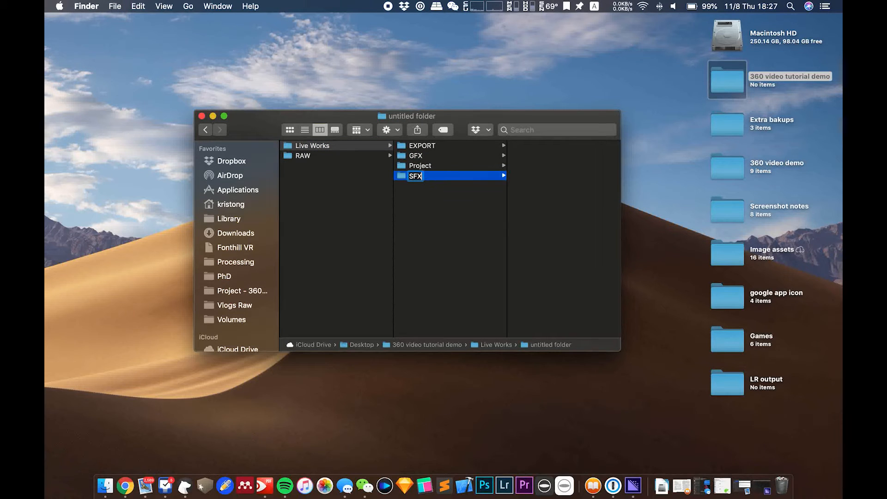
key("Return")
key("Left")
- Add the subfolders MX and VFX to the Live Works folder
key("super+shift+n")
type("MX")
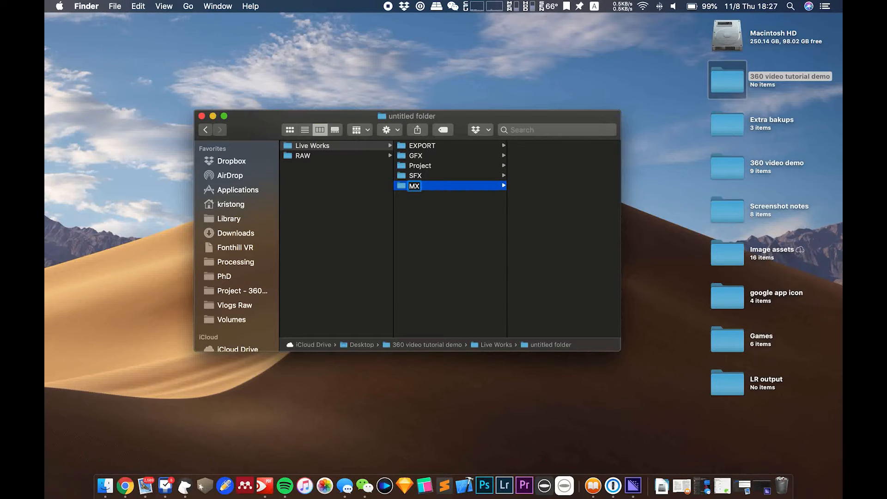
key("Return")
key("Left")
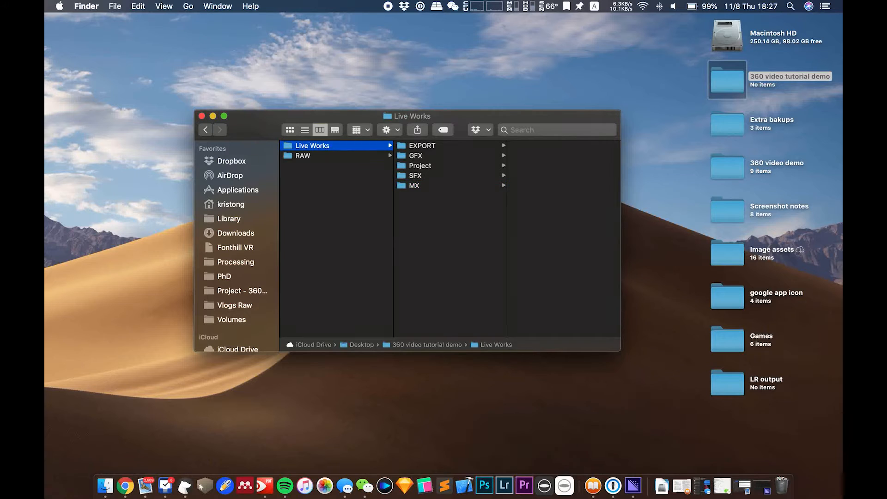
key("super+shift+n")
type("VFX")
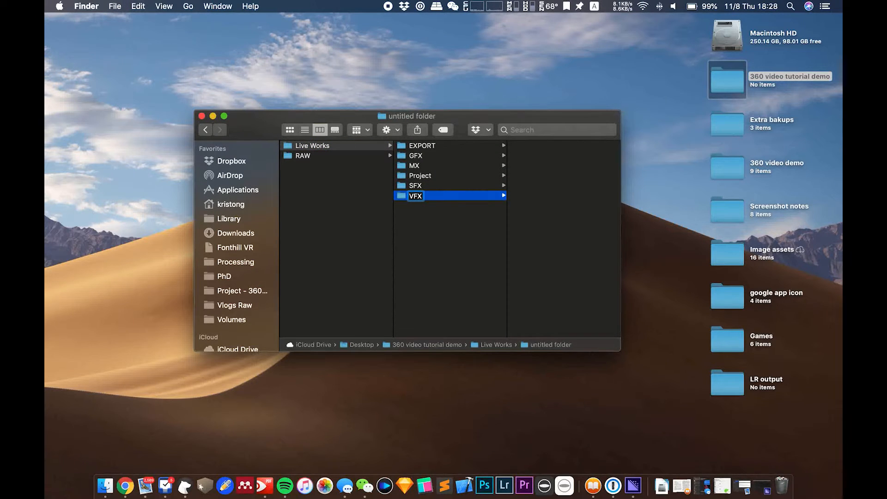
key("Return")
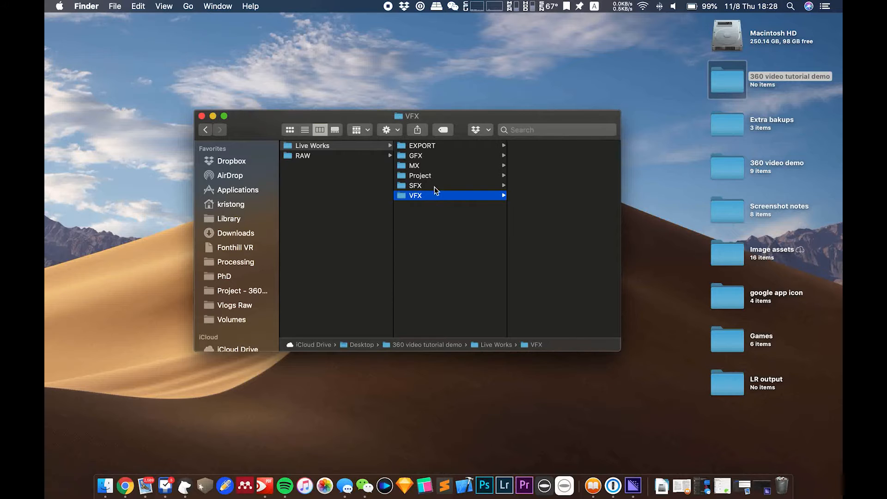
key("Left")
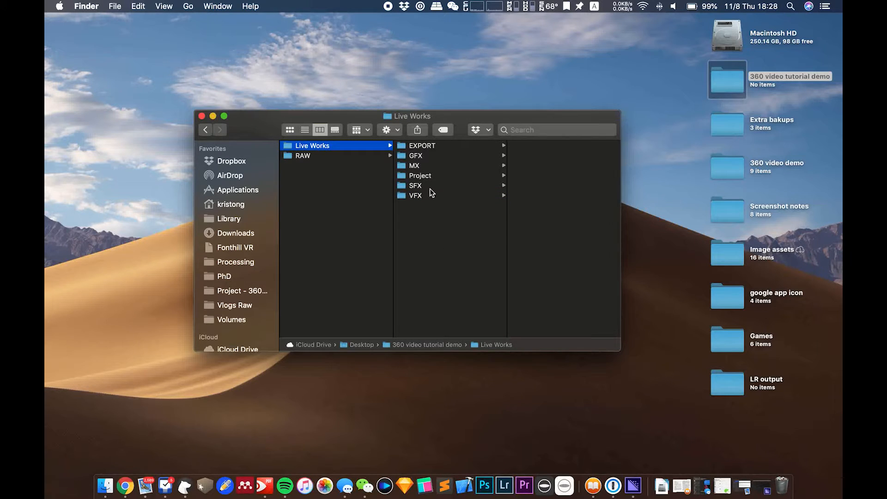
left_click(423, 175)
left_click(433, 225)
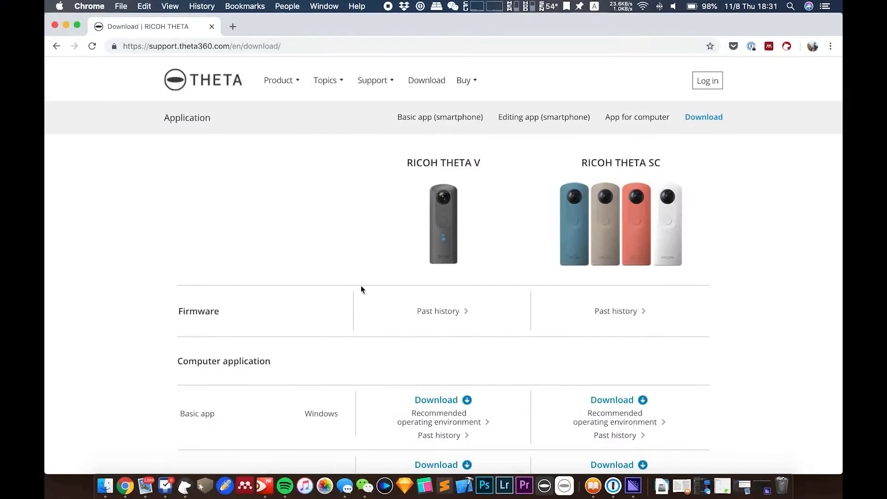
- Review the basic, file transfer and movie converter app downloads for the RICOH THETA V on the THETA support page
scroll(362, 290, "down", 3)
scroll(361, 286, "down", 5)
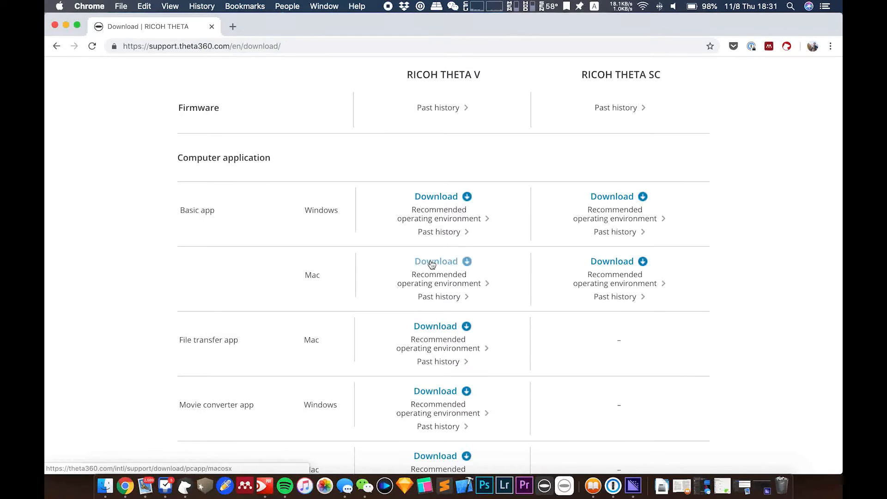
scroll(348, 283, "down", 2)
scroll(348, 283, "down", 1)
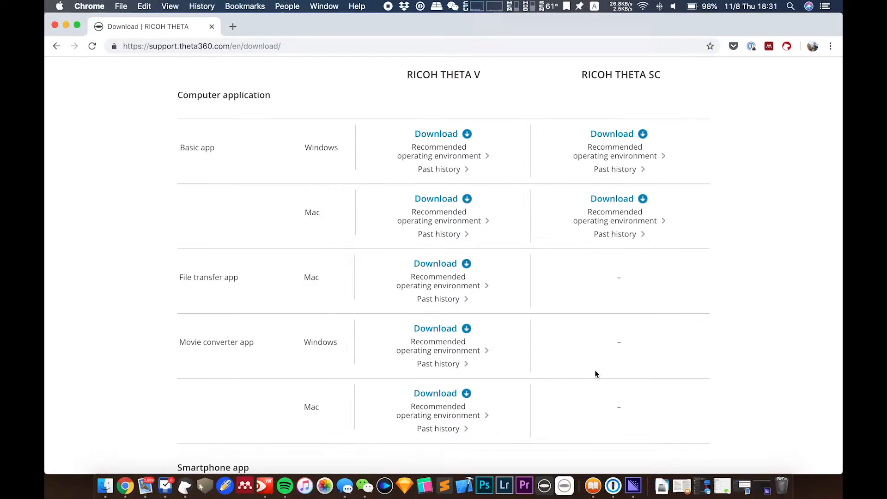
- Switch to RICOH THETA File Transfer for Mac and export R0010259.MP4, R0010260.MP4 and R0010261.MP4 from 100RICOH to the Exports folder on the desktop
key("super+m")
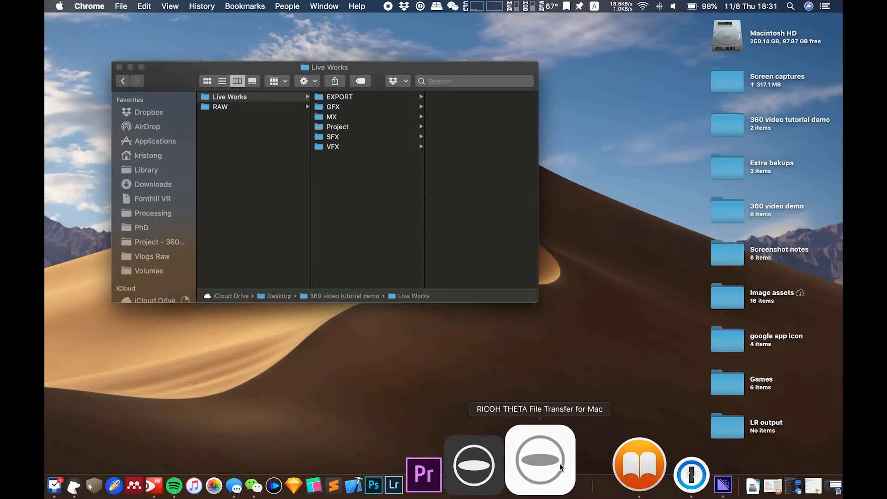
left_click(560, 463)
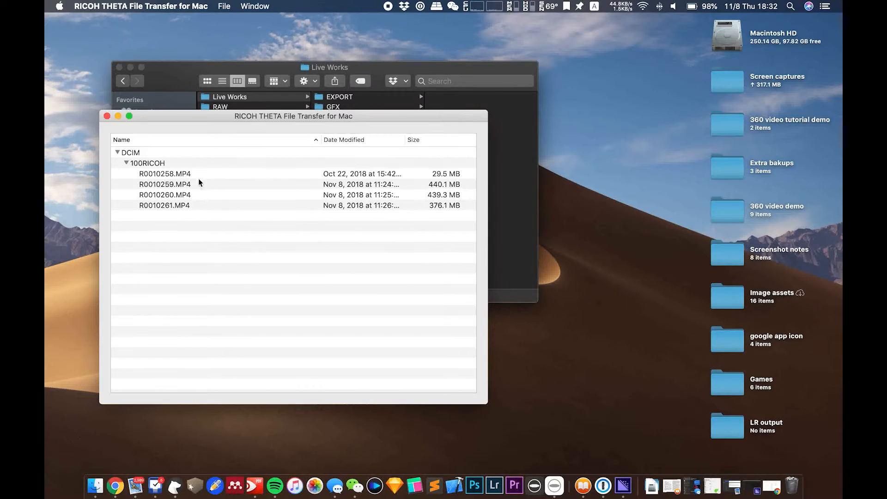
left_click(181, 185)
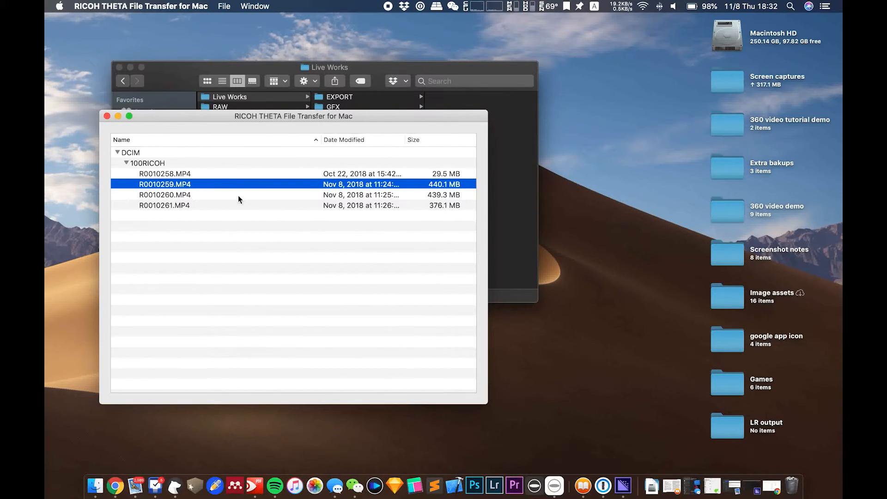
left_click(177, 206, "shift")
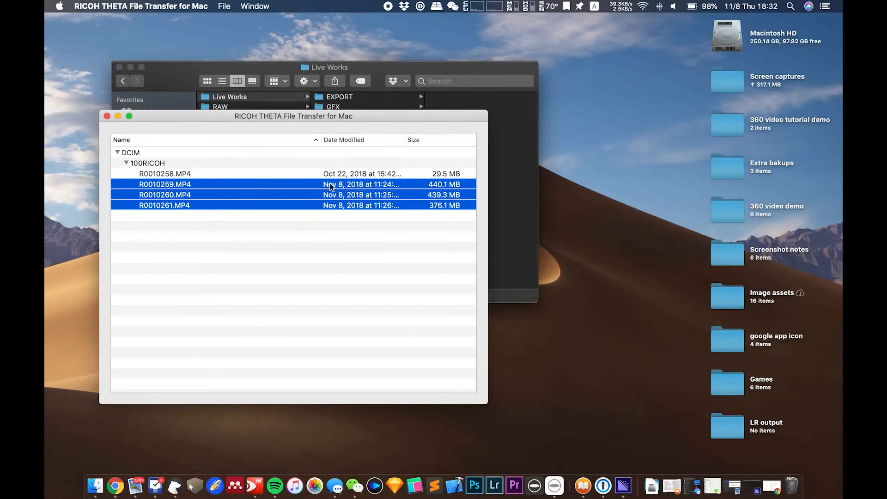
left_click_drag(222, 185, 649, 476)
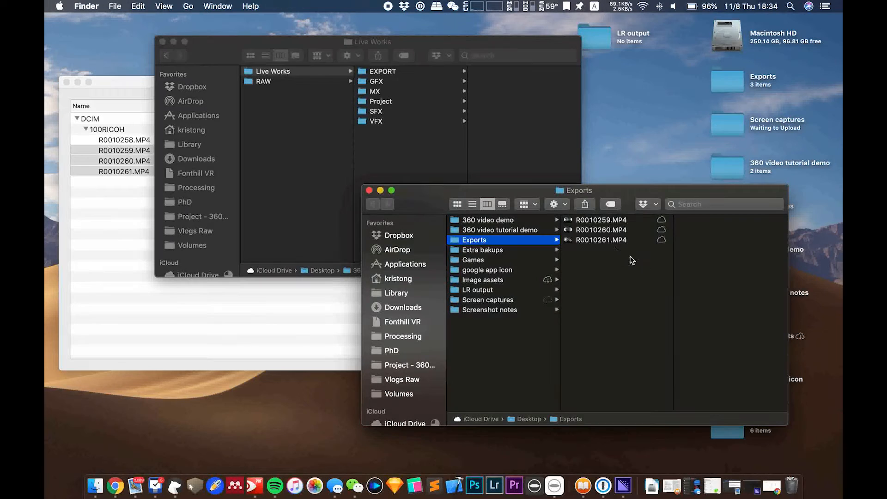
- Move the three MP4 clips from the Exports folder into the Original subfolder of RAW
left_click(270, 83)
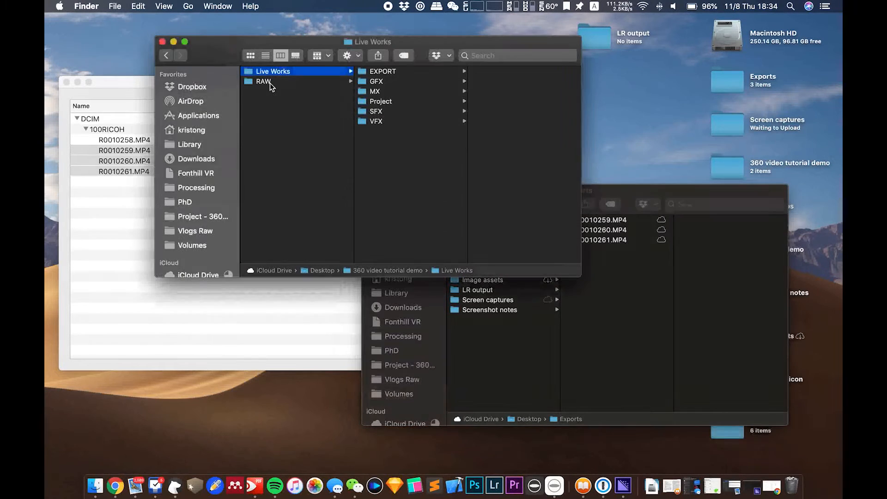
left_click(270, 82)
left_click_drag(286, 44, 297, 44)
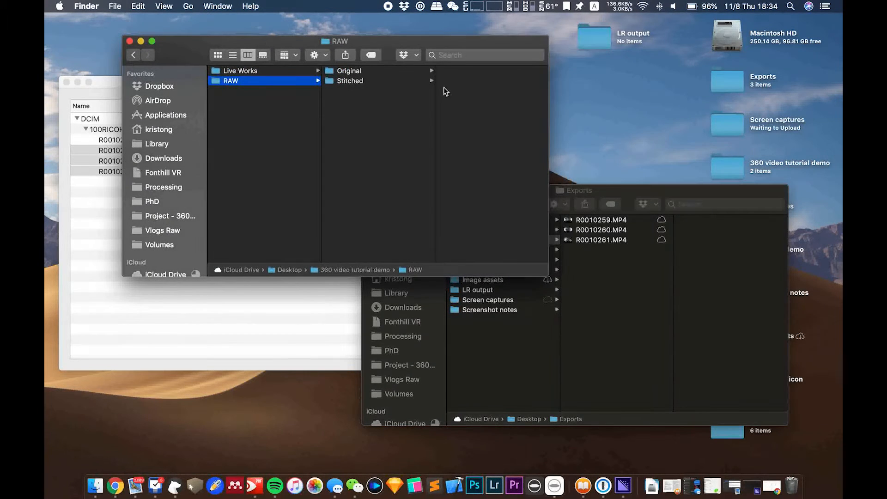
left_click(349, 70)
left_click(352, 82)
left_click(388, 150)
left_click(597, 241)
left_click_drag(600, 245, 347, 74)
left_click(464, 122)
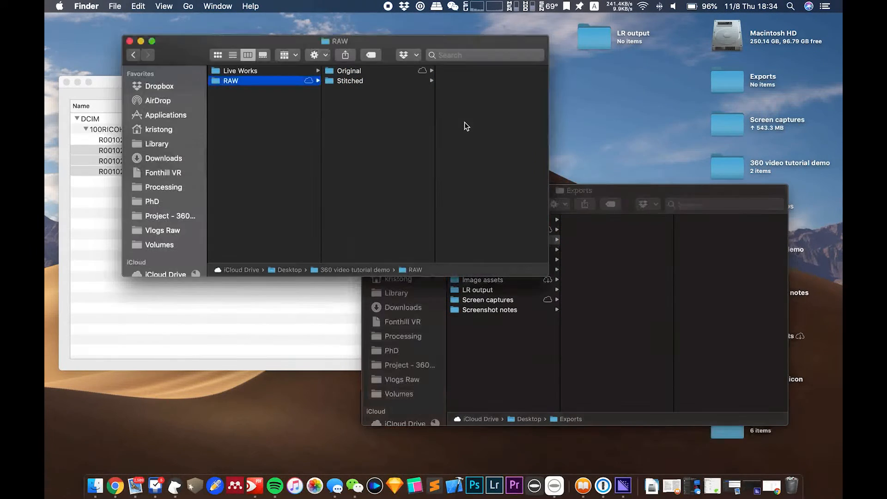
- Preview the clip R0010259.MP4 in the Original folder and close the preview
left_click(408, 71)
left_click(462, 70)
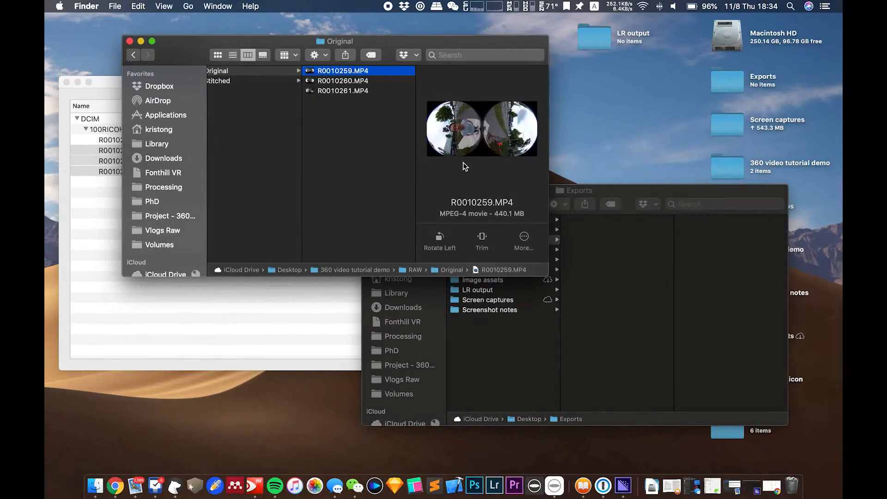
key("space")
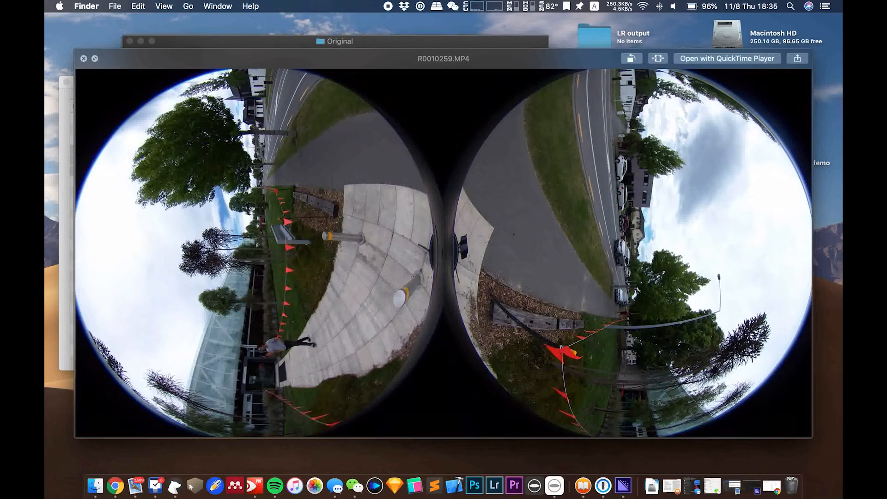
key("space")
left_click(377, 159)
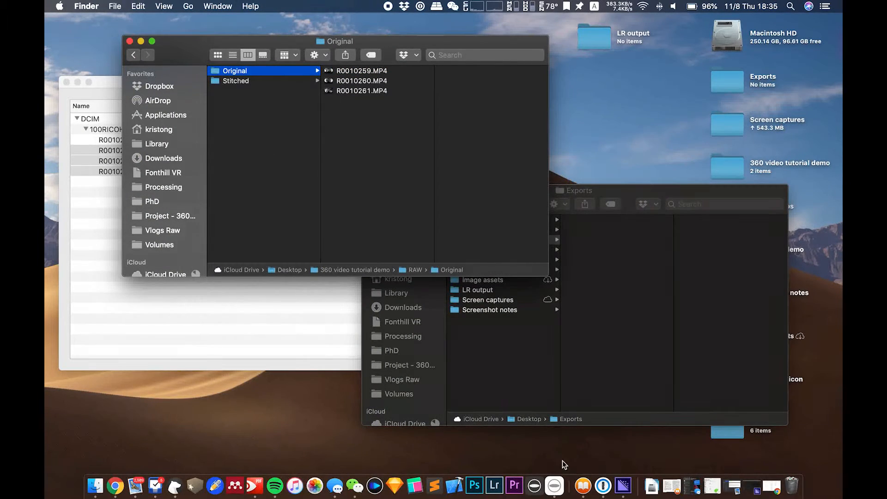
- Switch to RICOH THETA and convert the three MP4 clips from the Original folder with top/bottom correction, outputting to RAW/Original
left_click(533, 481)
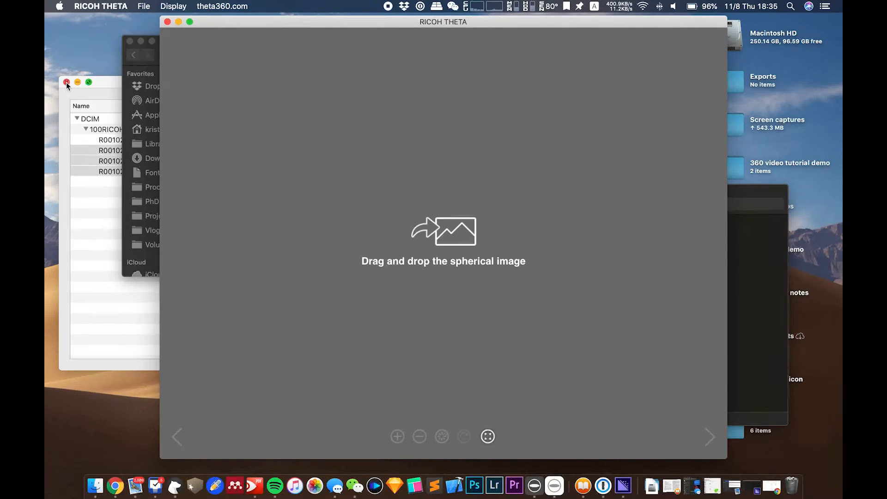
left_click(67, 83)
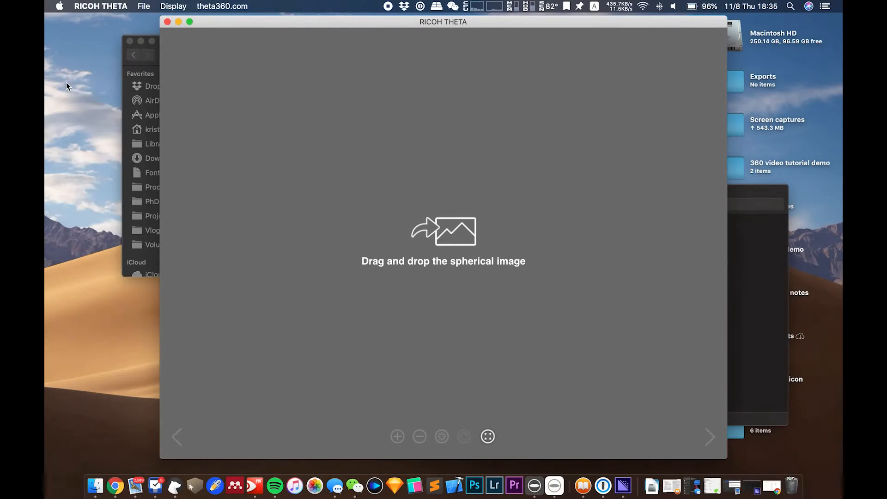
left_click_drag(256, 24, 341, 16)
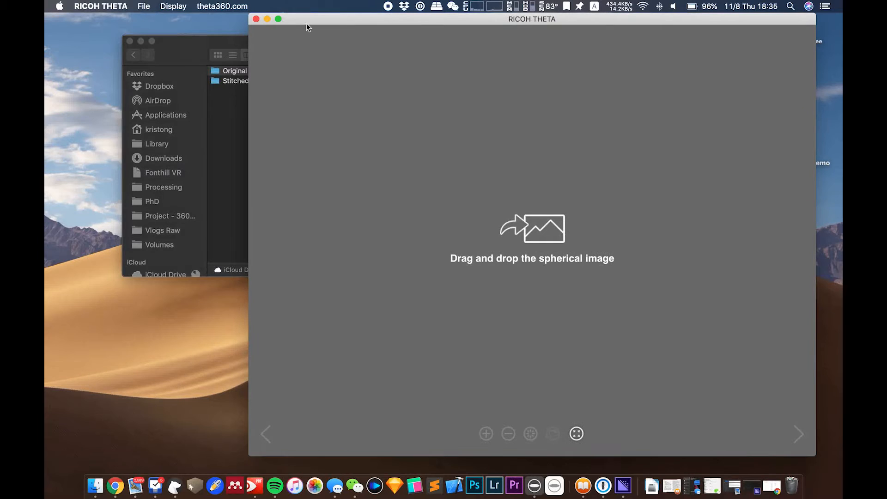
left_click(184, 47)
left_click_drag(184, 47, 140, 66)
left_click_drag(368, 142, 593, 191)
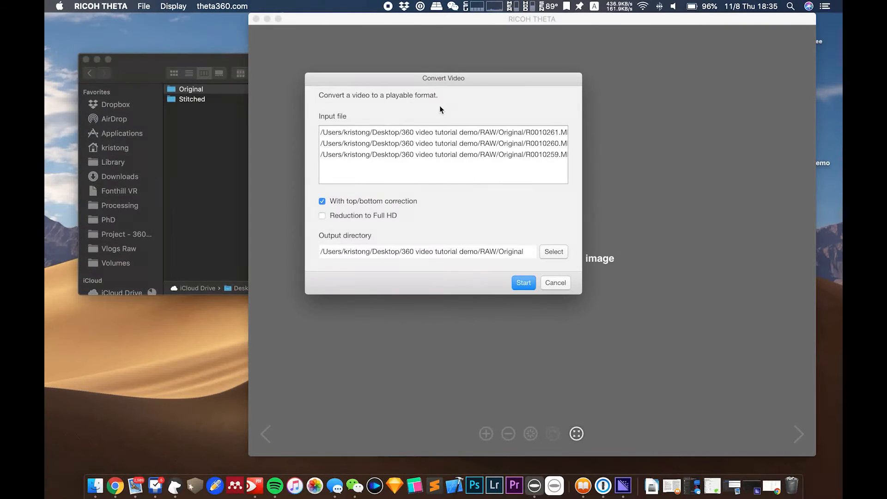
scroll(418, 150, "right", 2)
scroll(419, 151, "left", 2)
left_click(526, 287)
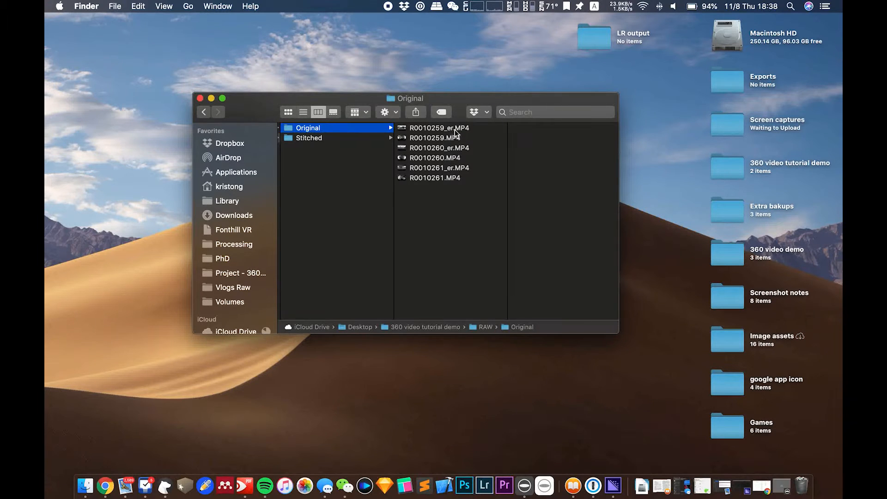
- Preview the converted clip R0010259_er.MP4 in the Original folder and close the preview
left_click(435, 128)
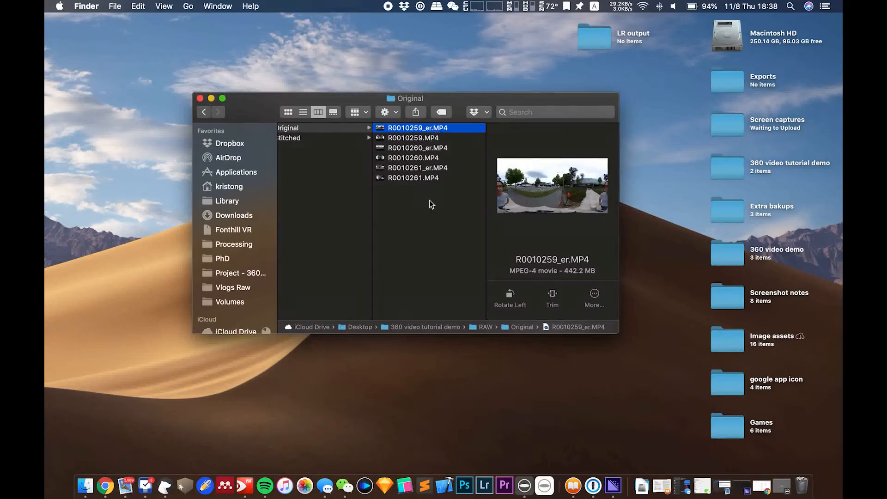
key("space")
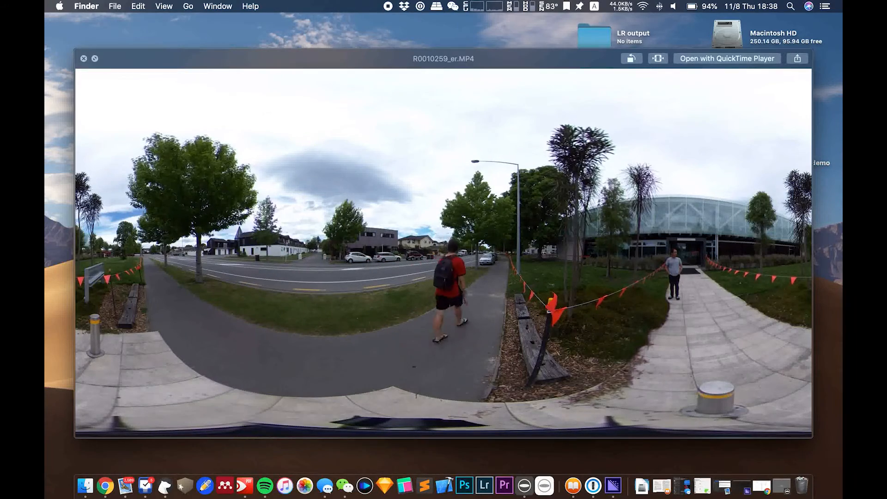
key("space")
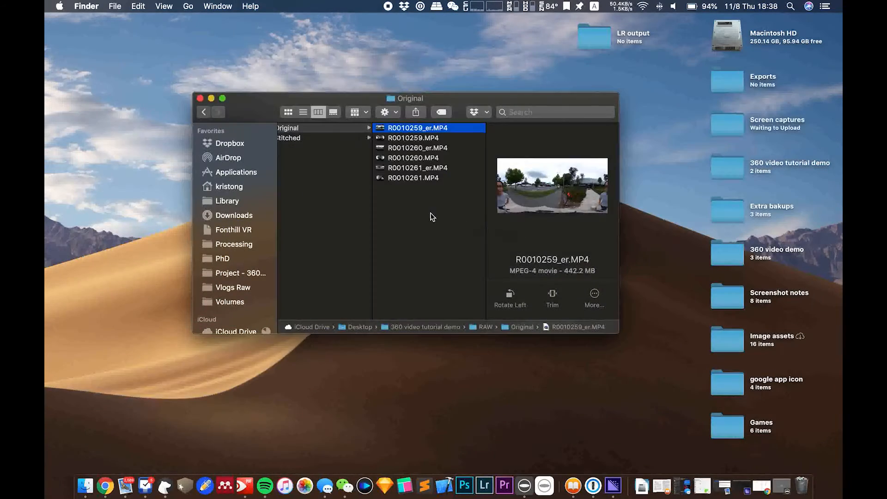
- Move R0010259_er.MP4, R0010260_er.MP4 and R0010261_er.MP4 from Original into the Stitched folder and open that folder
key("Left")
key("Right")
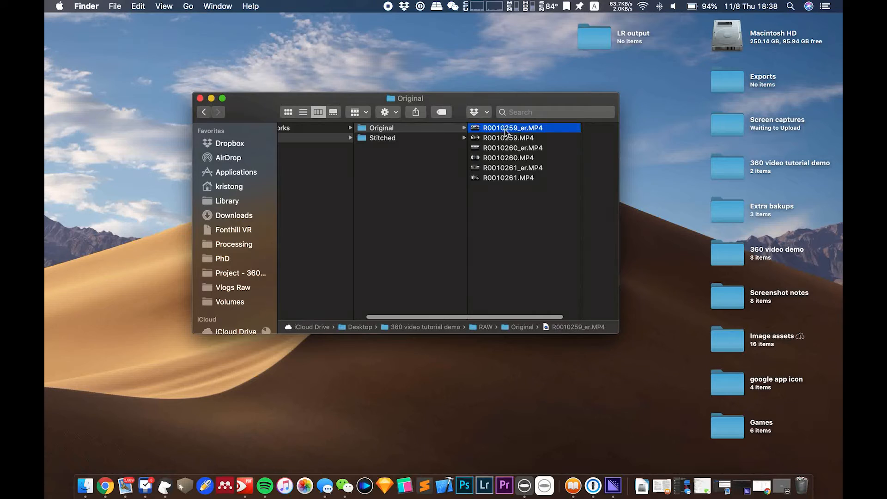
left_click(442, 149, "super")
left_click(437, 168, "super")
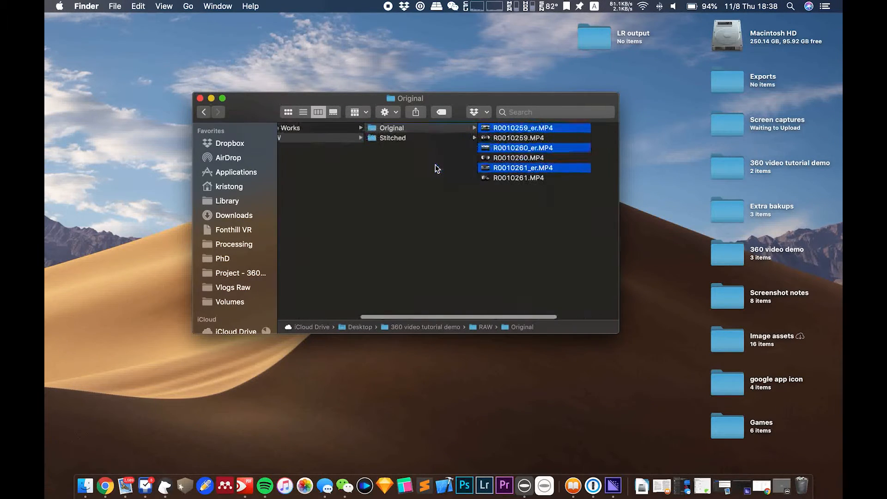
left_click_drag(504, 147, 392, 140)
left_click(393, 138)
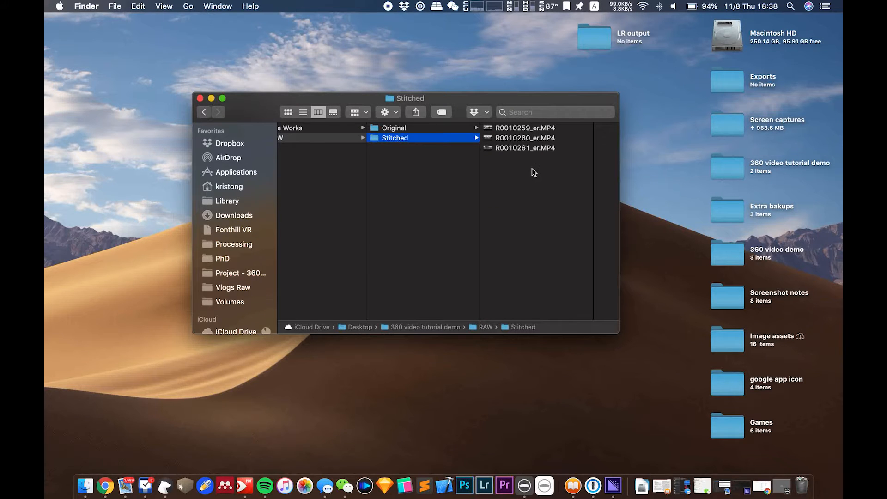
scroll(522, 204, "left", 2)
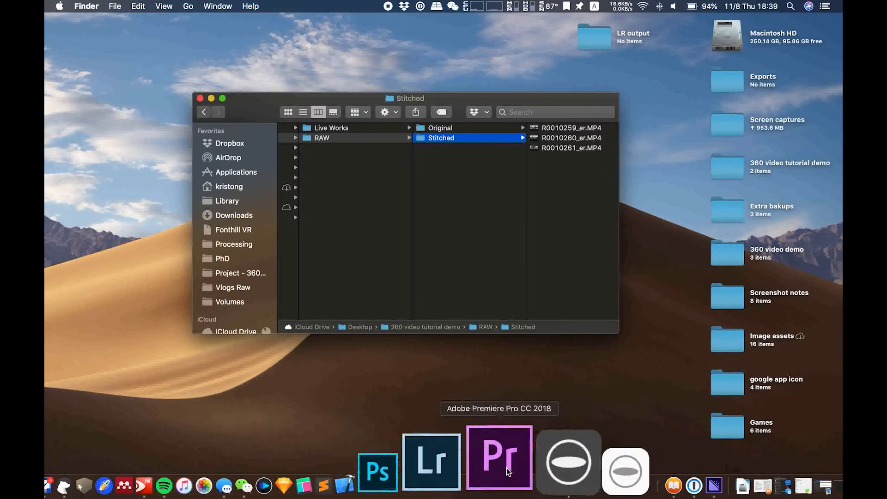
- Switch to Adobe Premiere Pro CC 2018 and start a new project named "360 video demo 1"
left_click(506, 467)
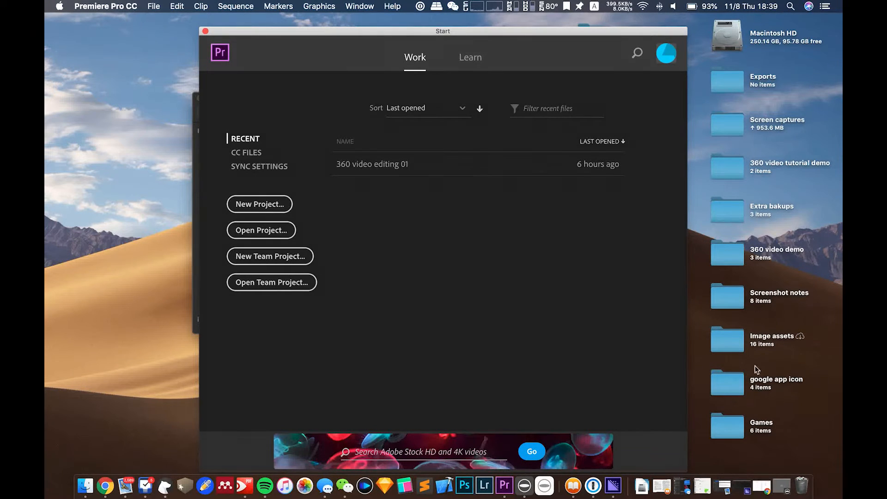
left_click(280, 204)
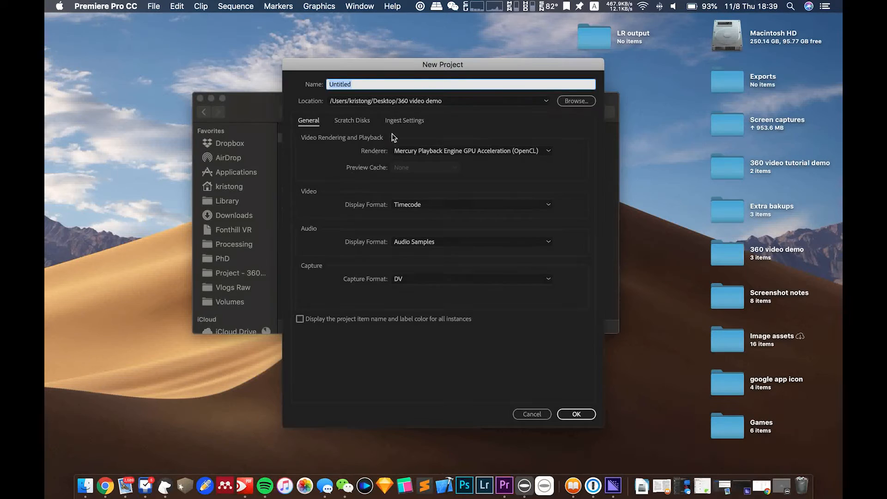
type("360")
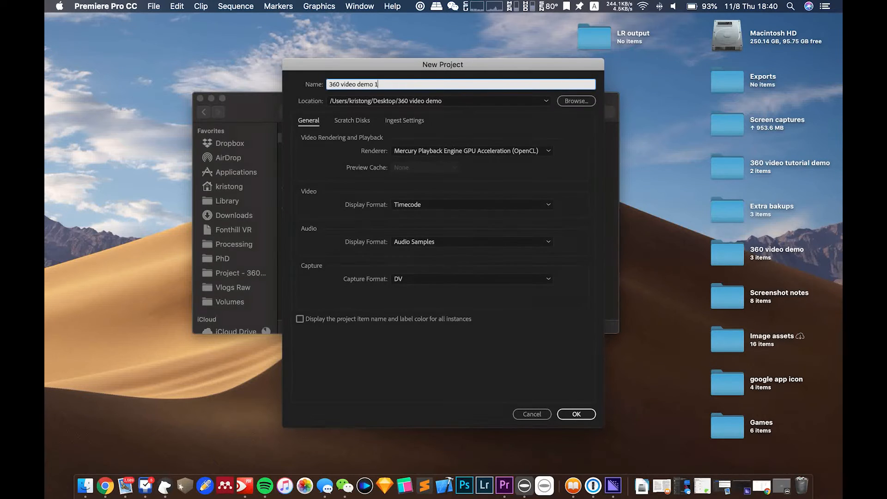
type(" video demo 1")
- Set the project location to Desktop/360 video tutorial demo/Live Works/Project and create the project
left_click(567, 100)
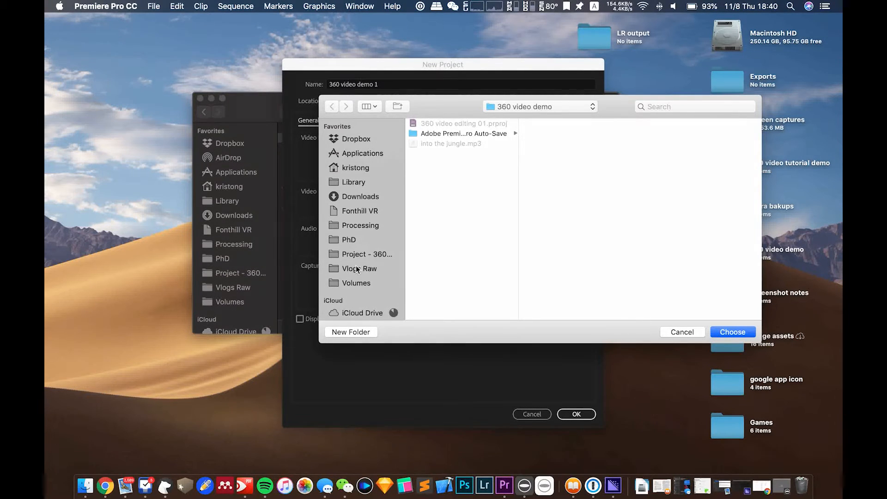
scroll(358, 254, "down", 5)
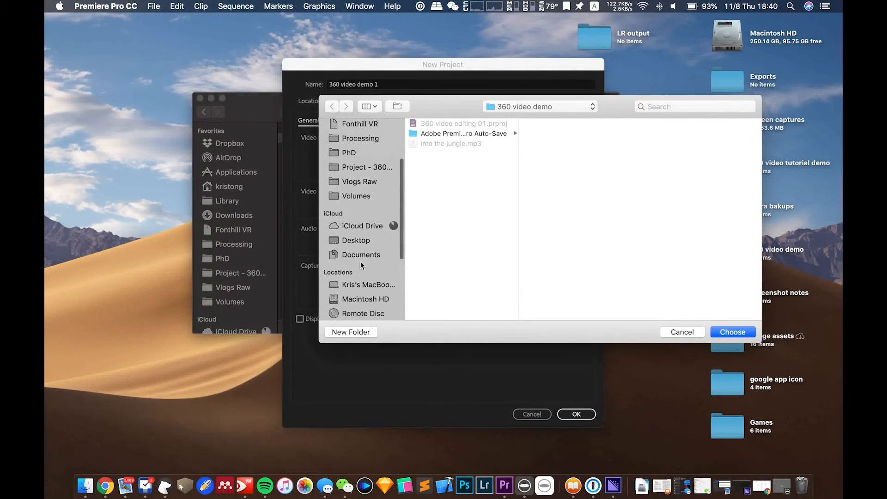
left_click(356, 240)
left_click(462, 134)
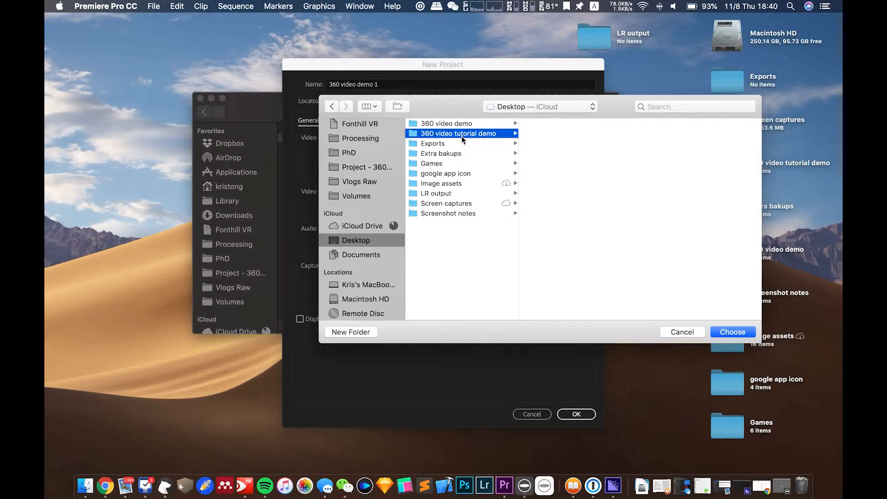
left_click(562, 123)
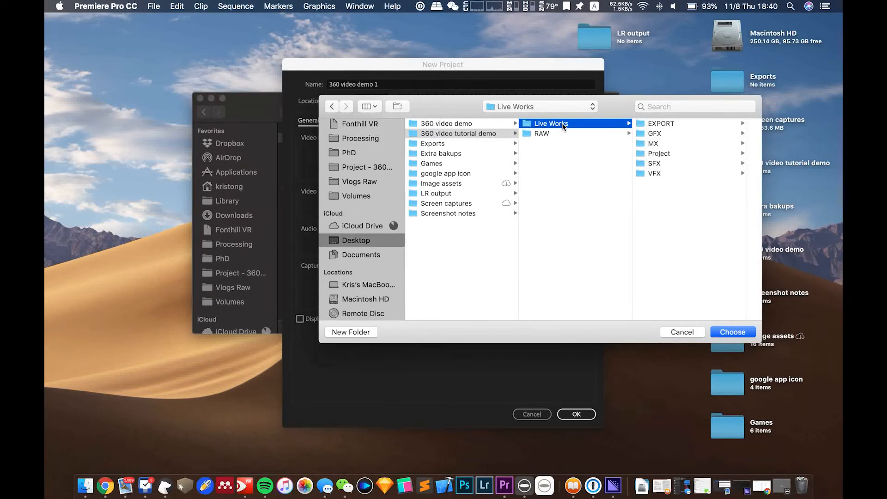
left_click(661, 154)
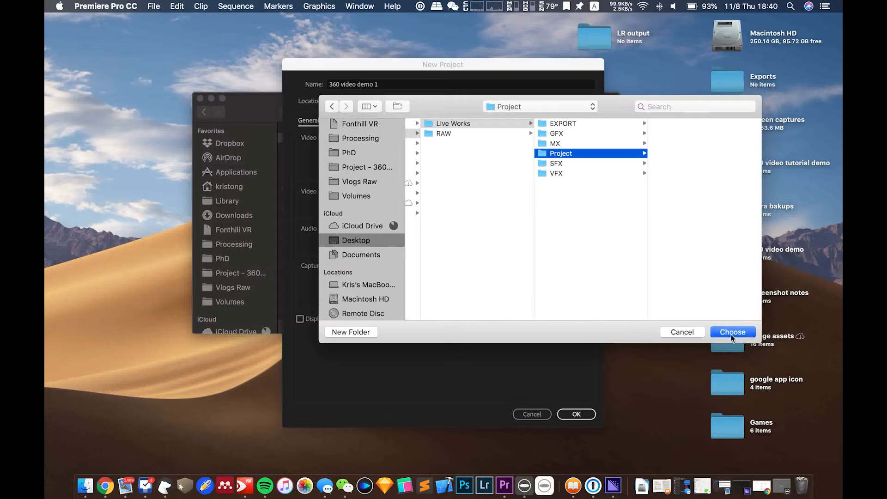
left_click(730, 335)
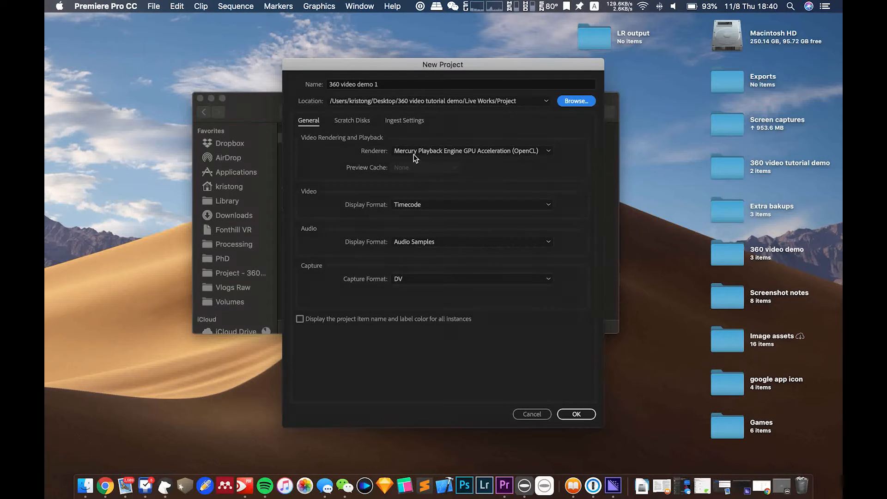
left_click(356, 120)
left_click(386, 121)
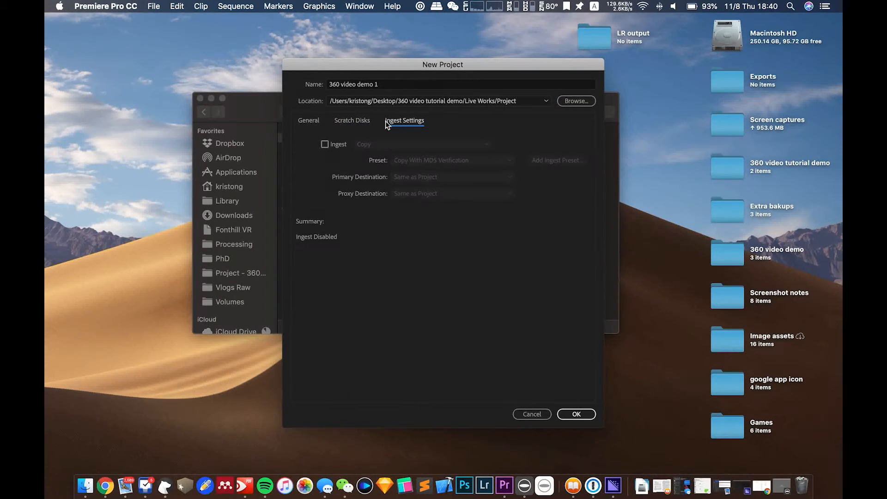
left_click(576, 414)
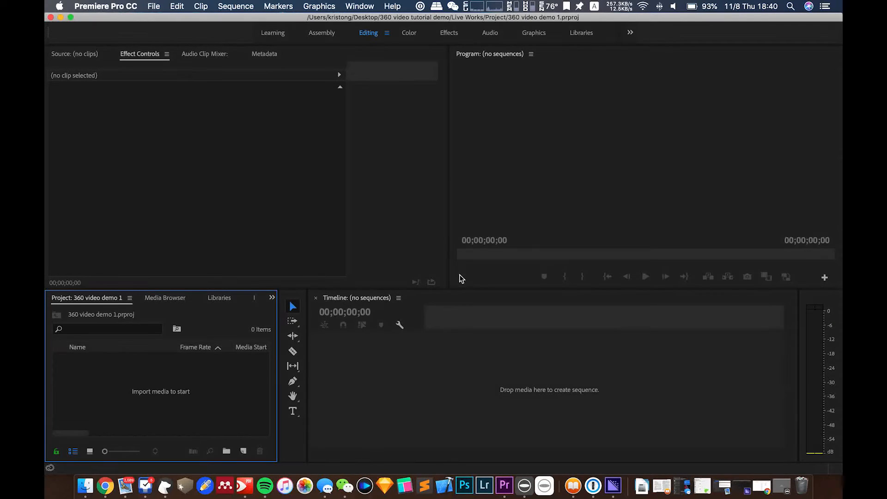
- Import the Stitched folder from Finder into the Premiere Pro project and expand its bin
left_click(89, 482)
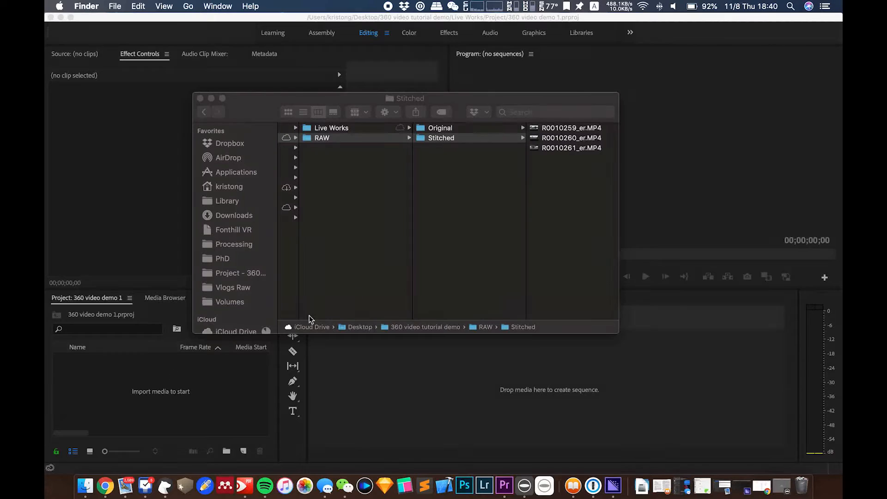
left_click_drag(450, 141, 116, 391)
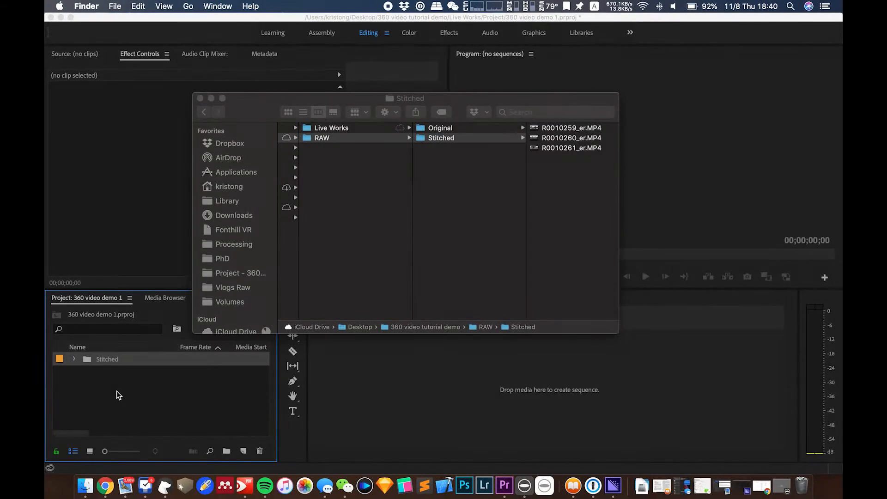
left_click(114, 265)
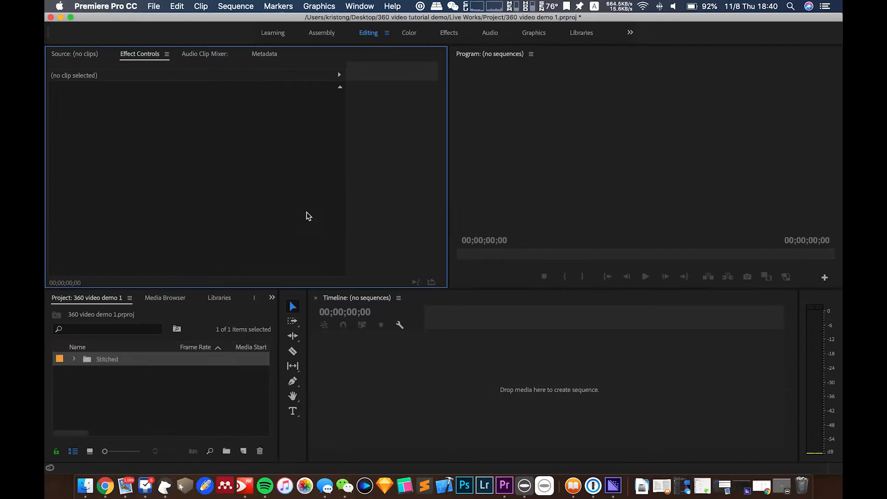
left_click(104, 411)
left_click(75, 360)
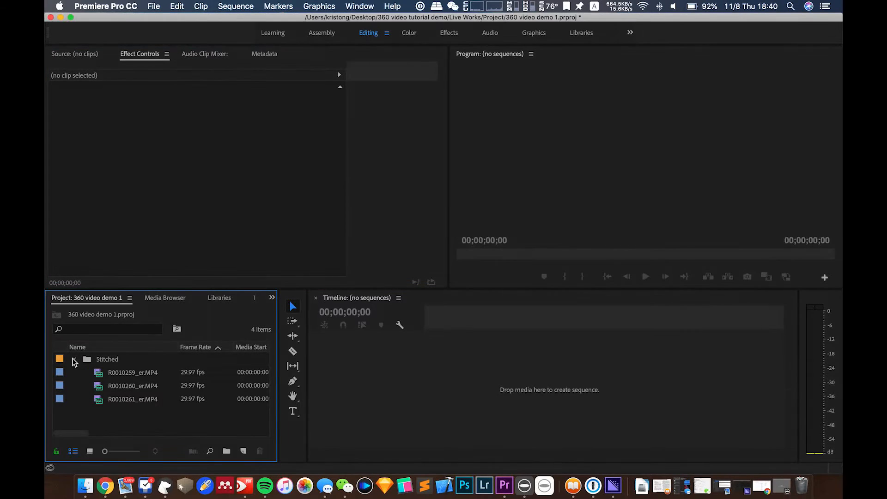
- Open R0010259_er.MP4 in the Source Monitor and look around the footage with VR video display turned on
double_click(121, 373)
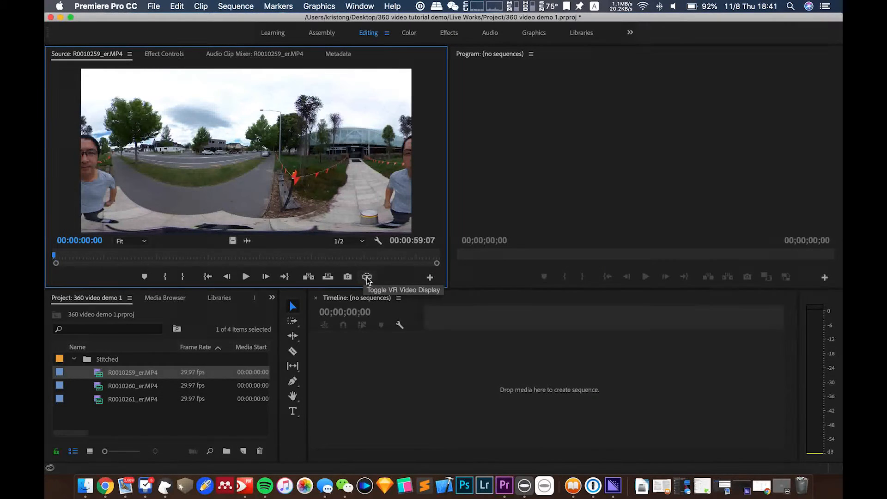
left_click(429, 279)
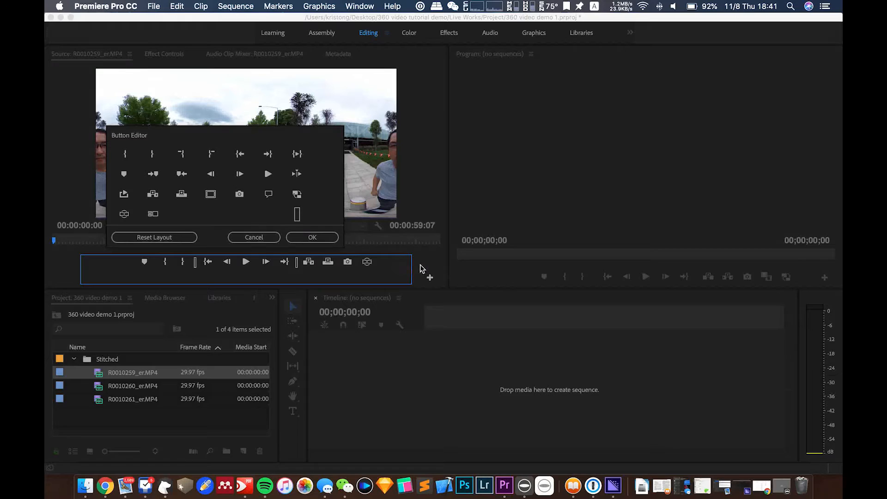
left_click(271, 239)
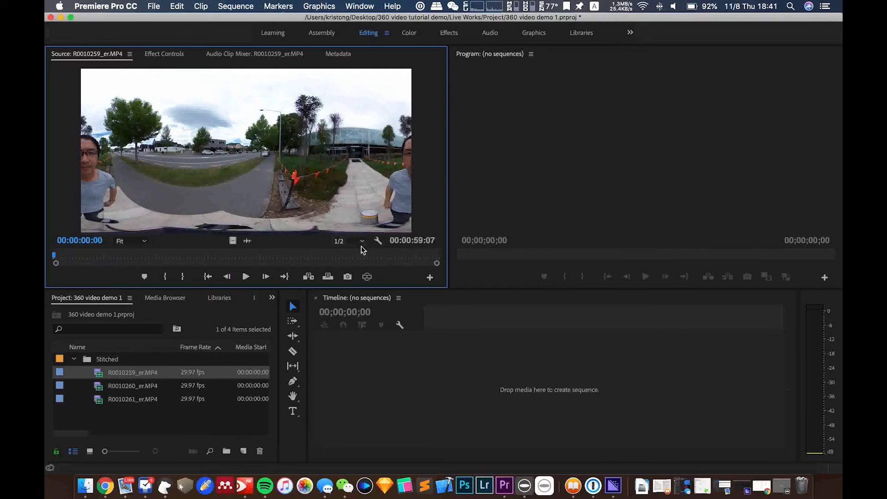
left_click(367, 277)
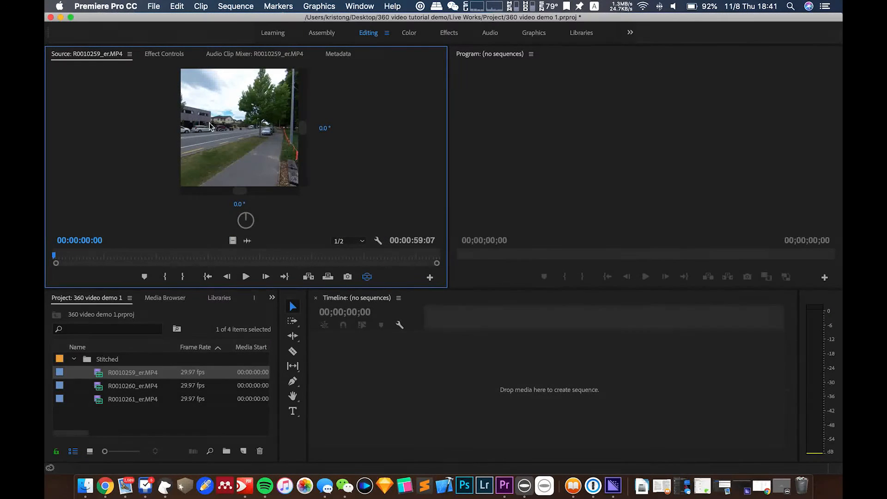
left_click_drag(214, 145, 242, 148)
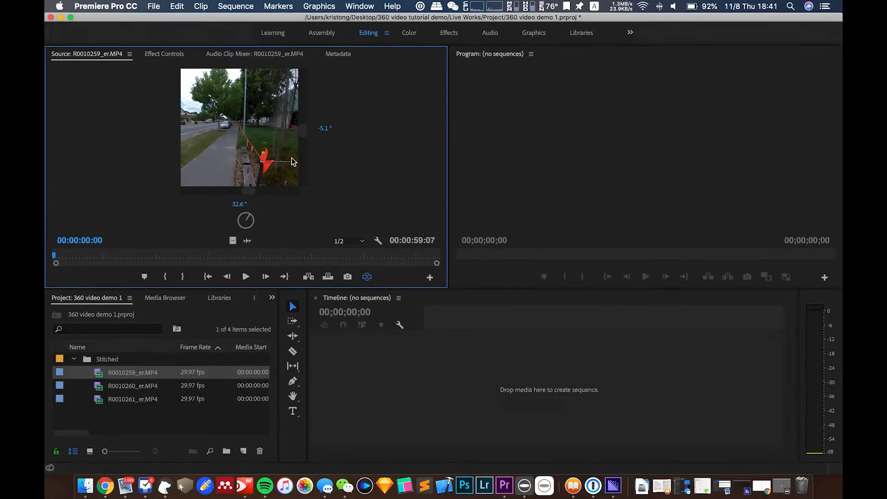
- Set the Source Monitor's VR video view to 135° horizontal and 110° vertical
right_click(261, 157)
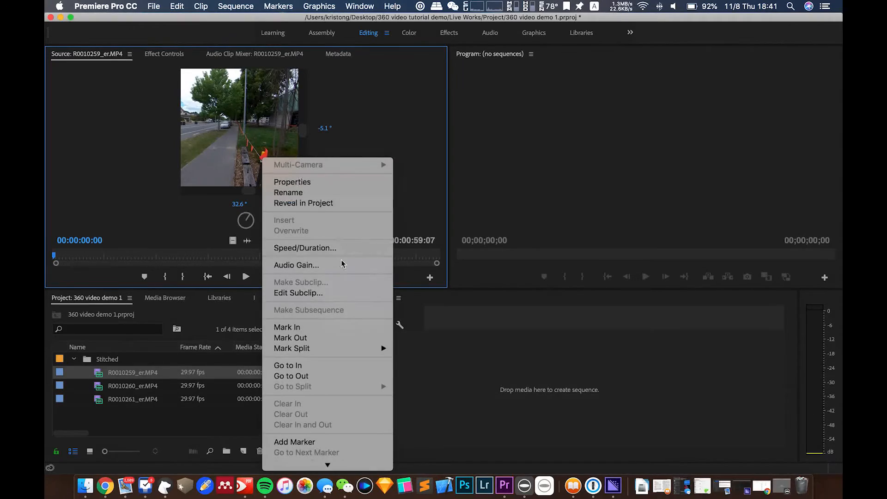
scroll(338, 412, "down", 5)
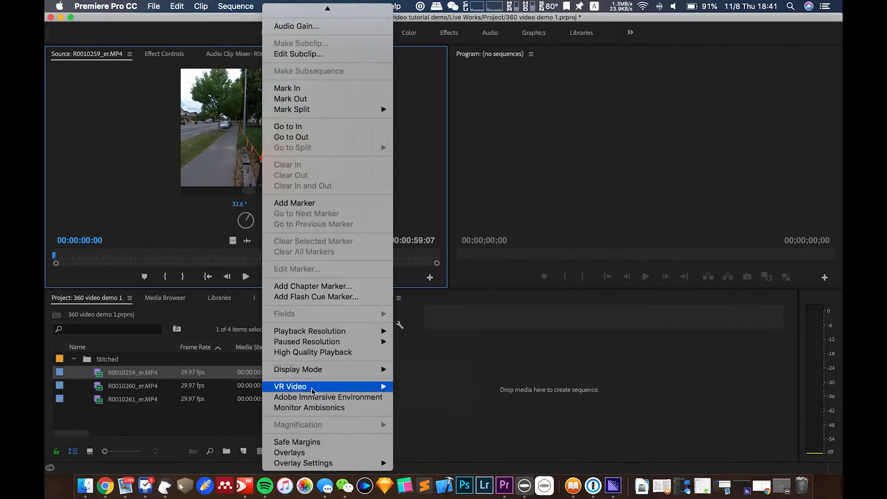
mouse_move(313, 391)
left_click(421, 417)
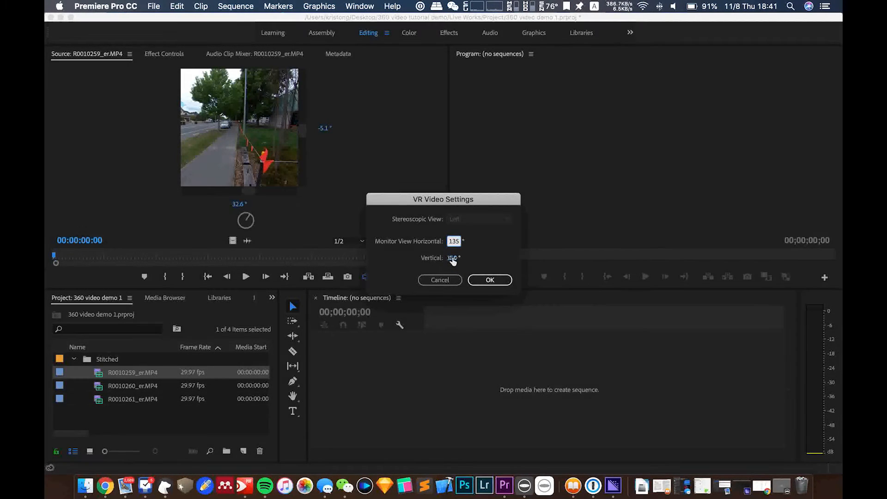
left_click(452, 258)
type("11")
left_click(489, 280)
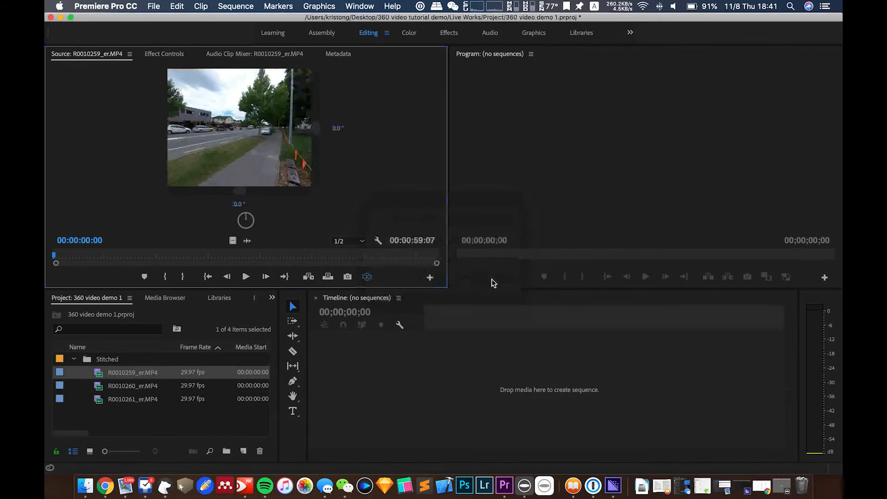
- Play R0010259_er.MP4 in the Source Monitor and look around the 360 view during playback
left_click_drag(271, 149, 256, 134)
left_click(246, 277)
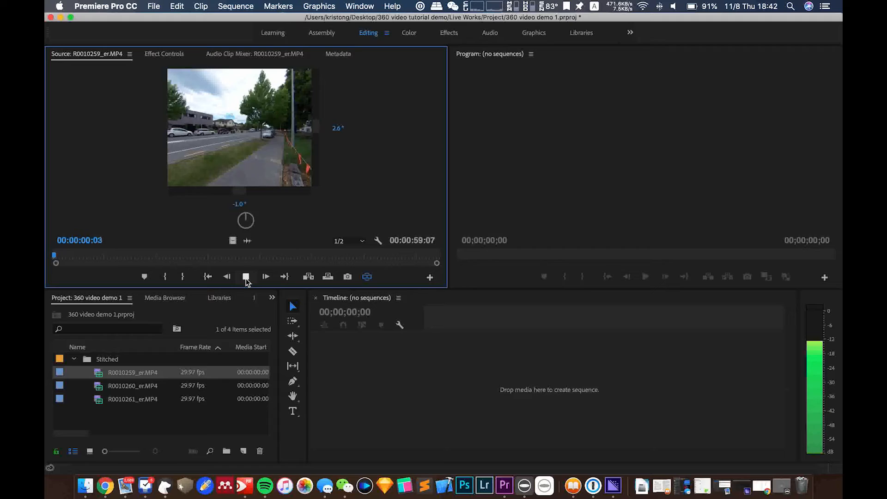
left_click_drag(277, 118, 296, 124)
left_click_drag(225, 145, 206, 135)
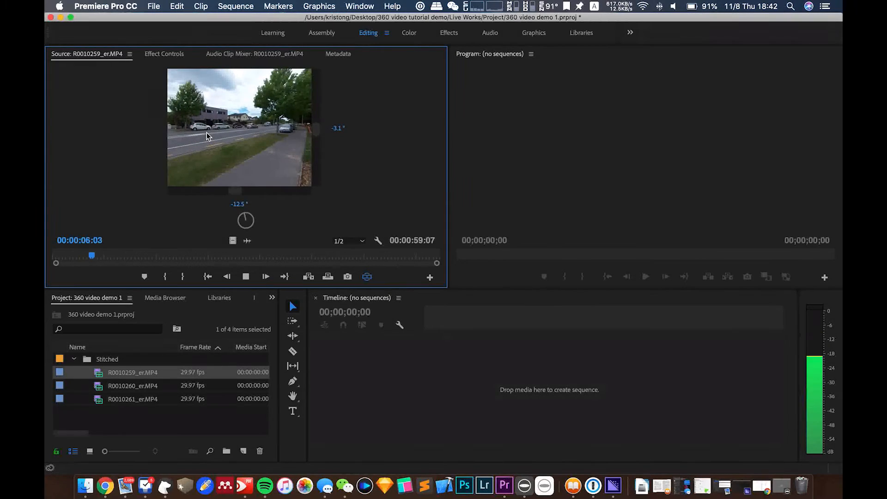
left_click(246, 277)
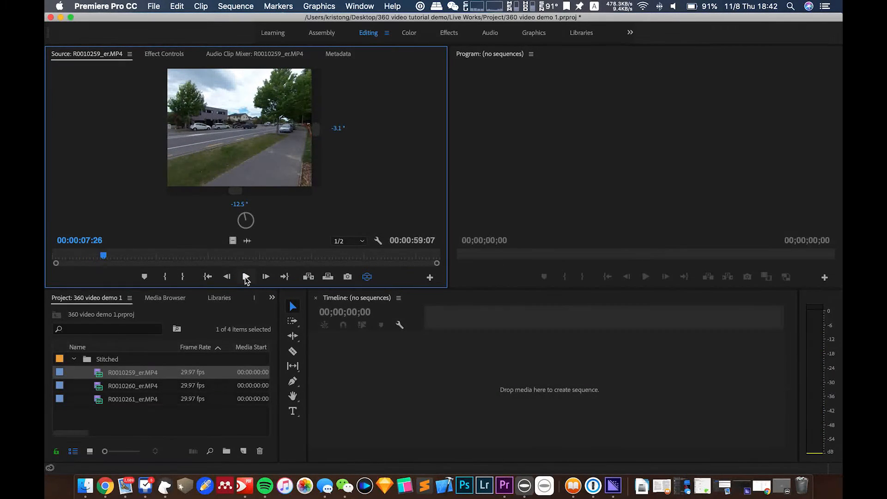
- Start a new sequence with the VR Monoscopic 29.97 preset 3840x1920 - Ambisonics and review its frame settings and VR properties
left_click(248, 428)
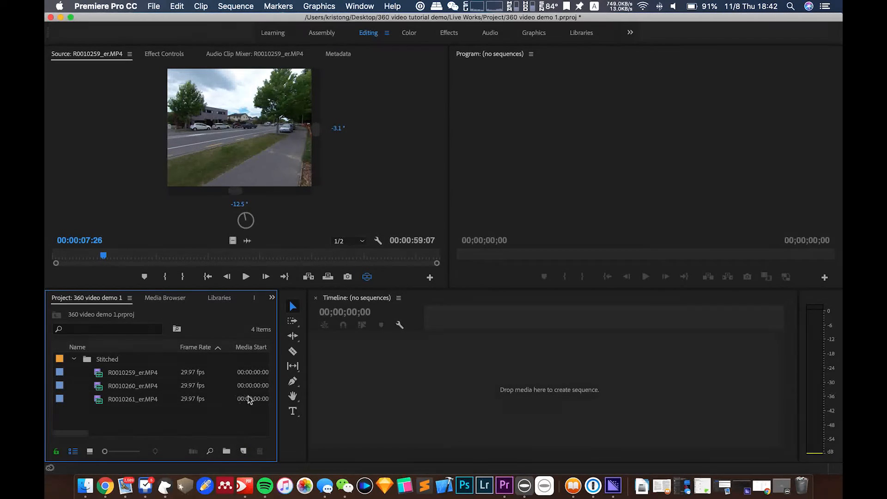
left_click(243, 451)
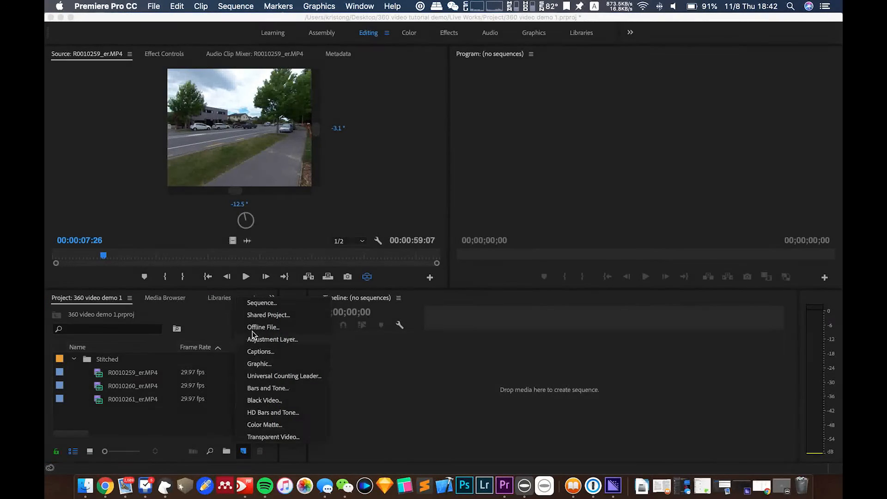
left_click(252, 304)
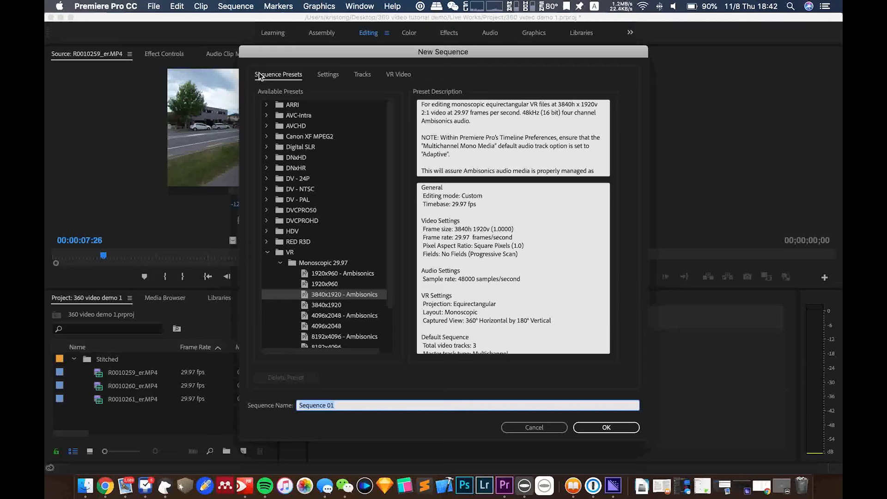
scroll(312, 232, "down", 4)
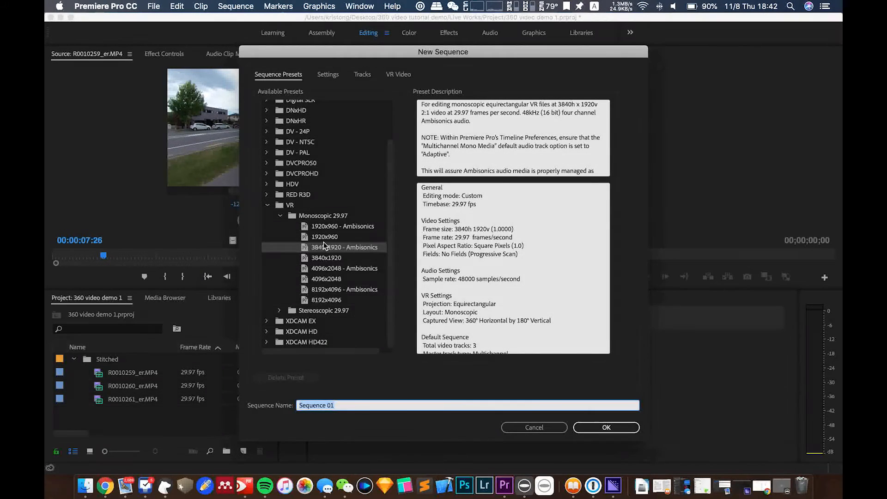
left_click(330, 78)
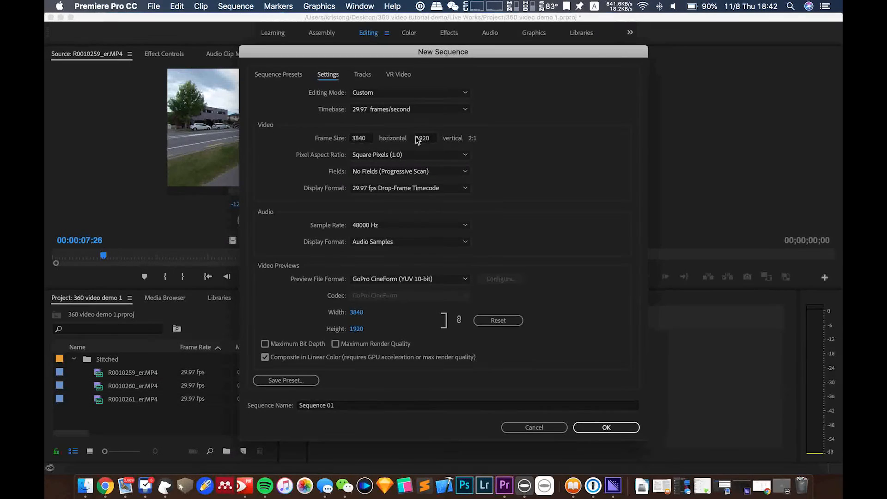
left_click(404, 75)
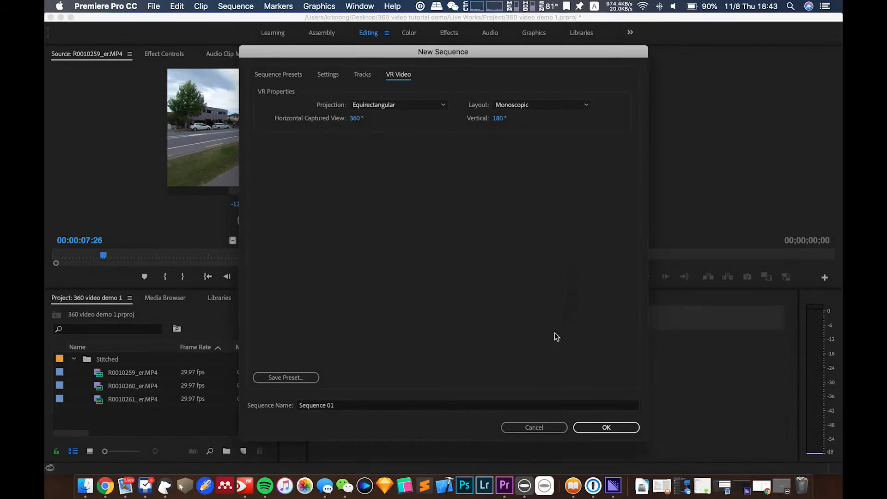
- Name the new sequence "Sequence 01 - edit 01" and create it
left_click(342, 406)
key("super+a")
key("Right")
key("super+a")
key("Right")
type("- edit 01")
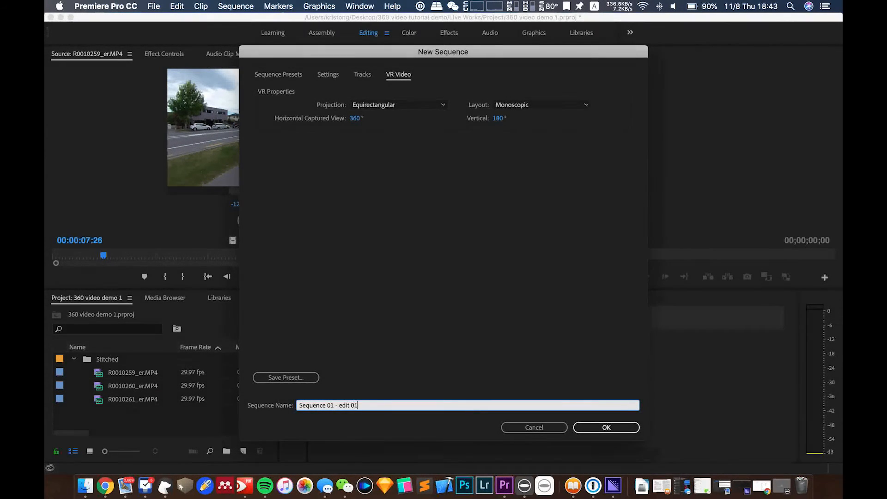
left_click(617, 428)
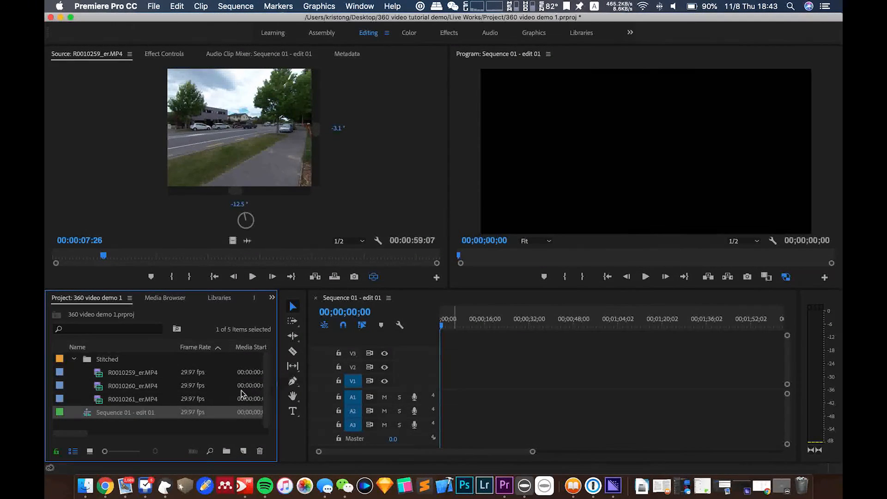
- Place R0010259_er.MP4 at the start of track V1 and R0010260_er.MP4 after it, leaving a small gap
left_click(127, 377)
left_click_drag(129, 378, 441, 382)
left_click(121, 385)
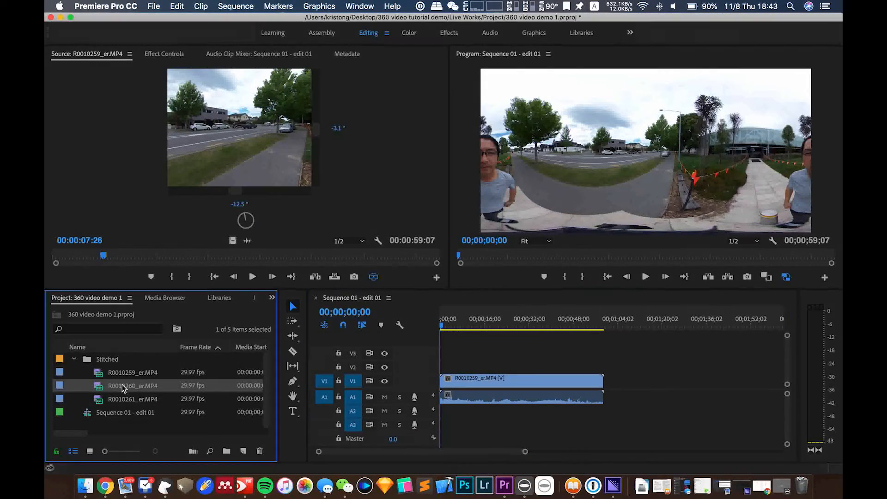
left_click_drag(115, 385, 618, 382)
- Scrub through the first clip in the sequence and preview it in the Program Monitor
left_click(467, 326)
left_click_drag(483, 326, 506, 329)
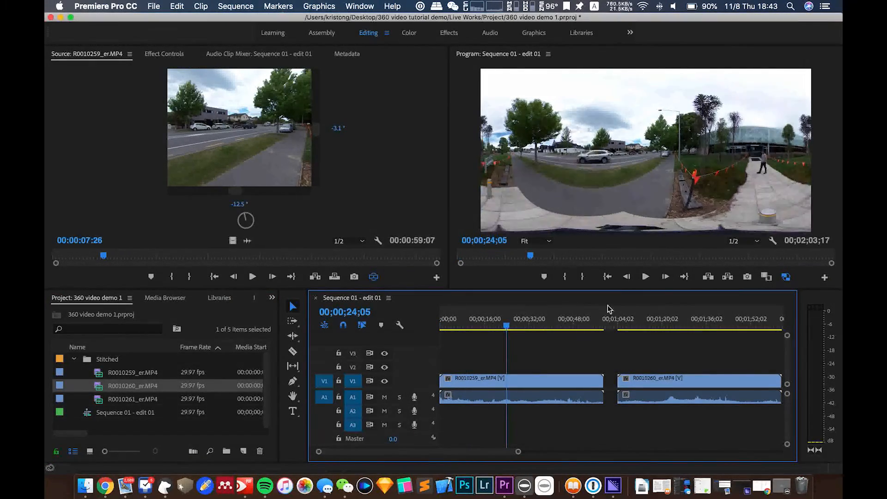
key("space")
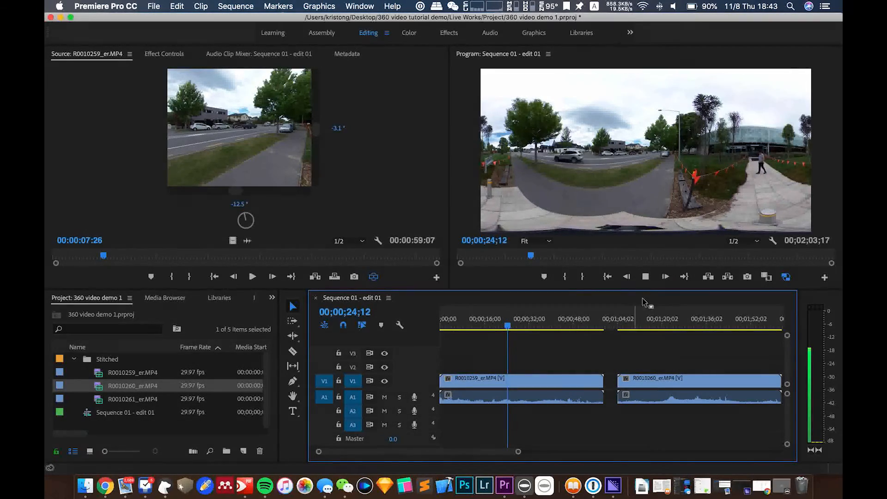
key("space")
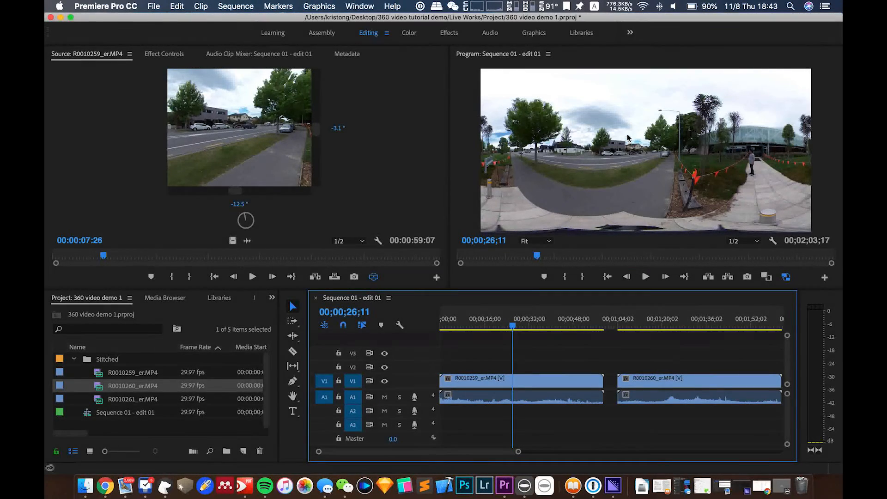
- Add the Toggle VR Video Display control to the Program Monitor and turn on VR display there
left_click(825, 278)
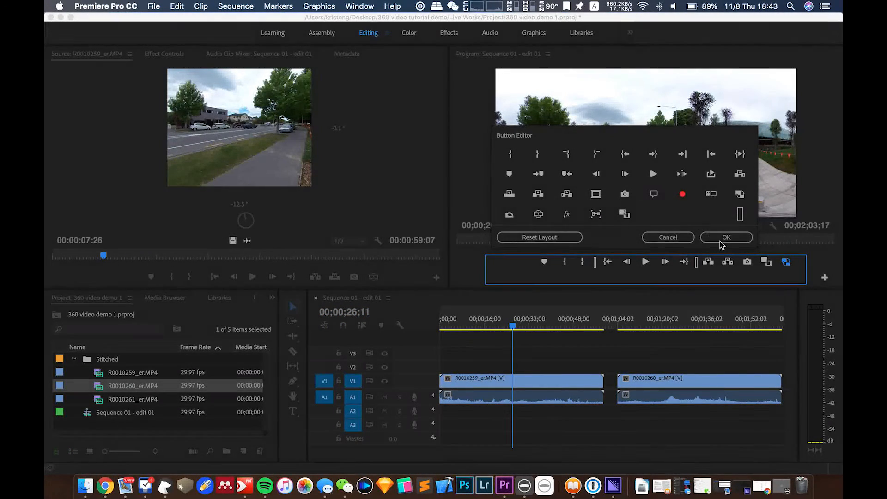
left_click_drag(538, 214, 765, 264)
left_click(738, 236)
left_click(767, 277)
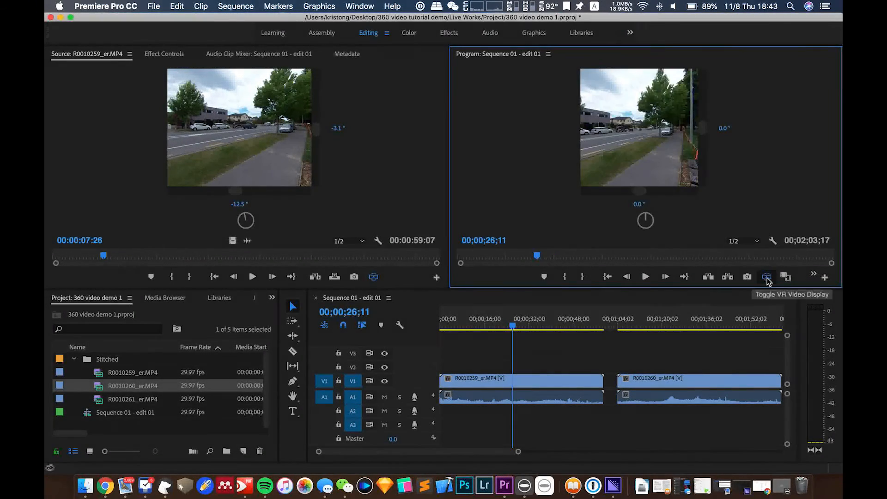
- Set the Program Monitor's VR video view to 135° horizontal and 110° vertical
right_click(649, 149)
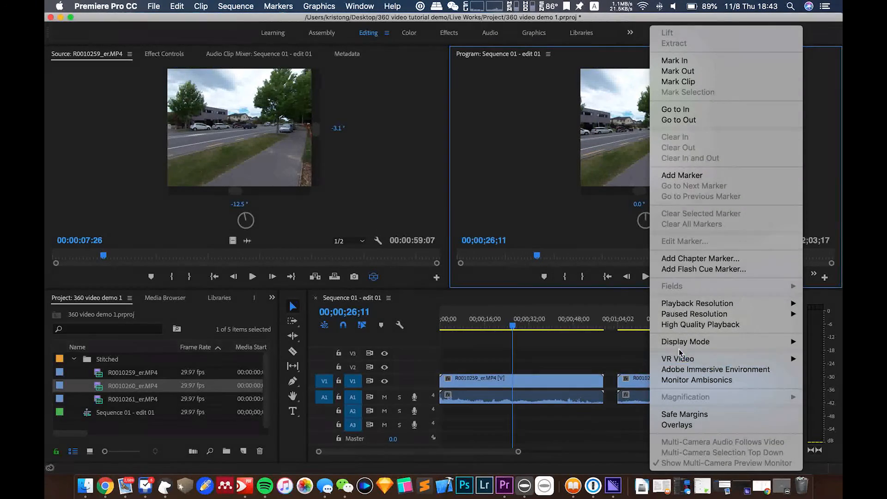
mouse_move(677, 359)
left_click(592, 392)
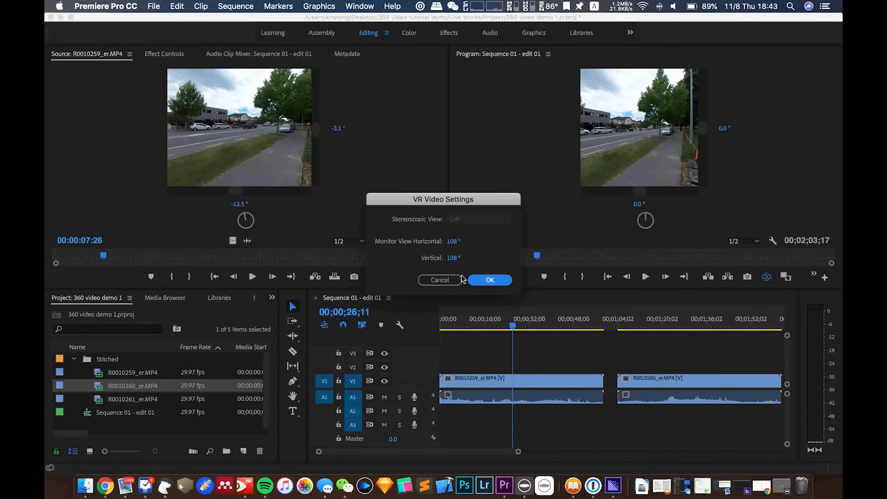
left_click(453, 241)
type("135")
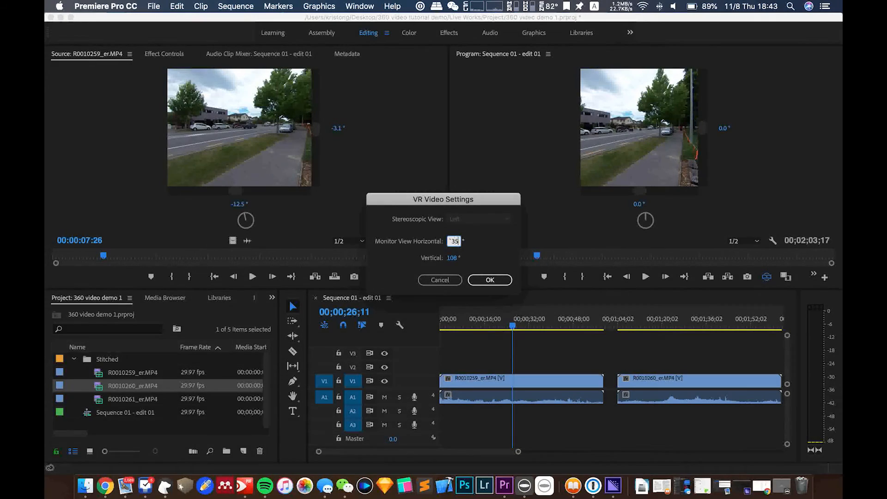
type("13")
left_click(452, 258)
type("110")
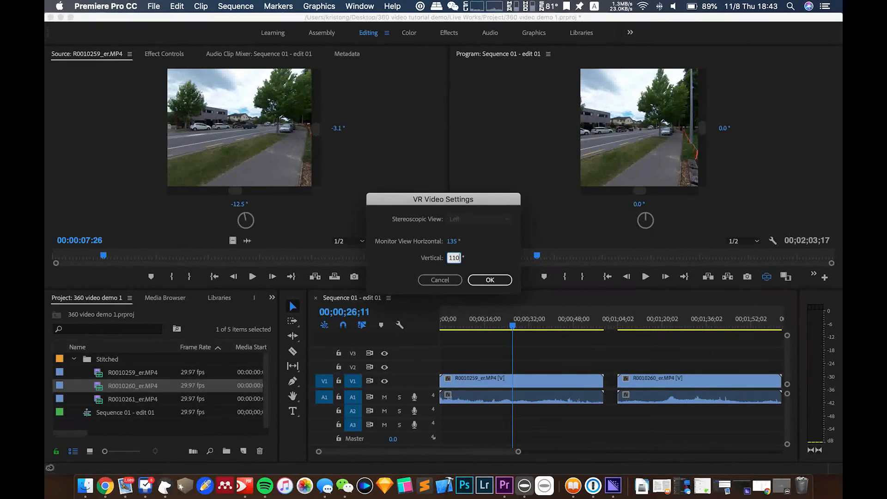
left_click(489, 280)
- Play the sequence and look around the 360 footage in the Program Monitor
left_click_drag(661, 140, 587, 138)
key("space")
left_click_drag(683, 153, 600, 153)
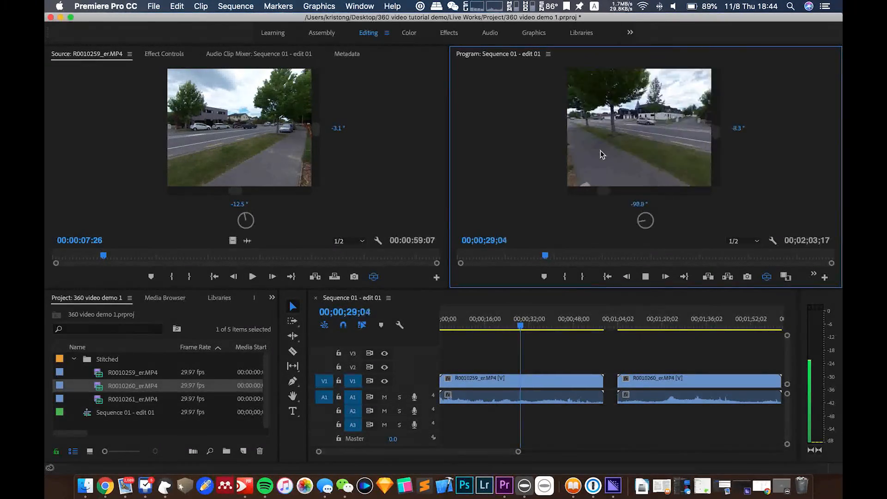
left_click_drag(691, 148, 619, 148)
key("space")
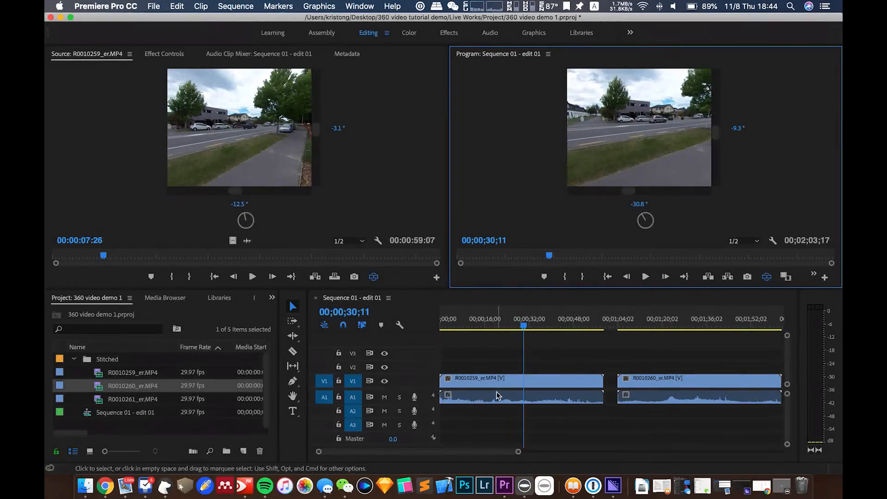
- Move the playhead to 00;00;08;24 and split both timeline clips near their beginnings and ends
left_click(529, 337)
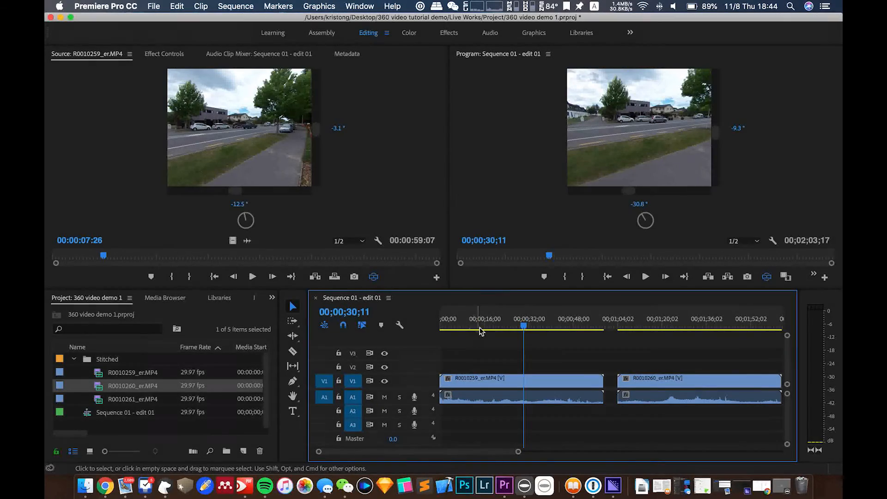
left_click_drag(523, 327, 464, 338)
key("c")
left_click(465, 380)
left_click(581, 382)
left_click(642, 382)
scroll(715, 379, "right", 5)
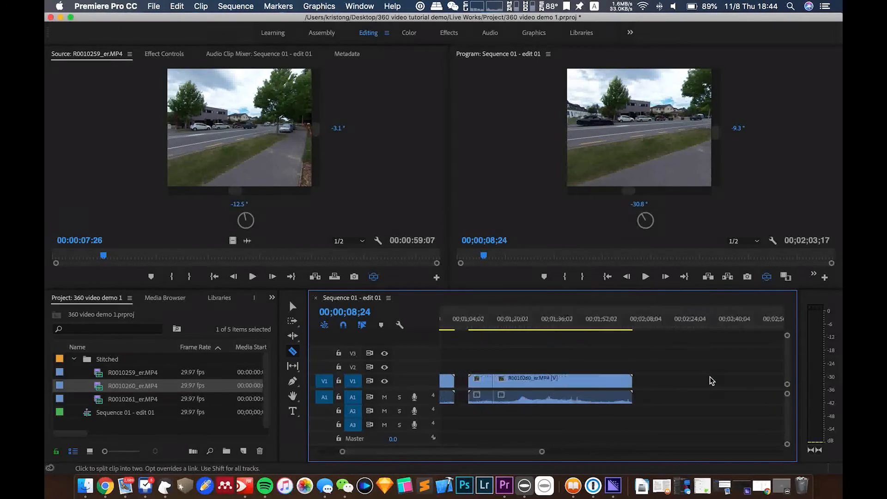
left_click(625, 379)
scroll(629, 380, "left", 5)
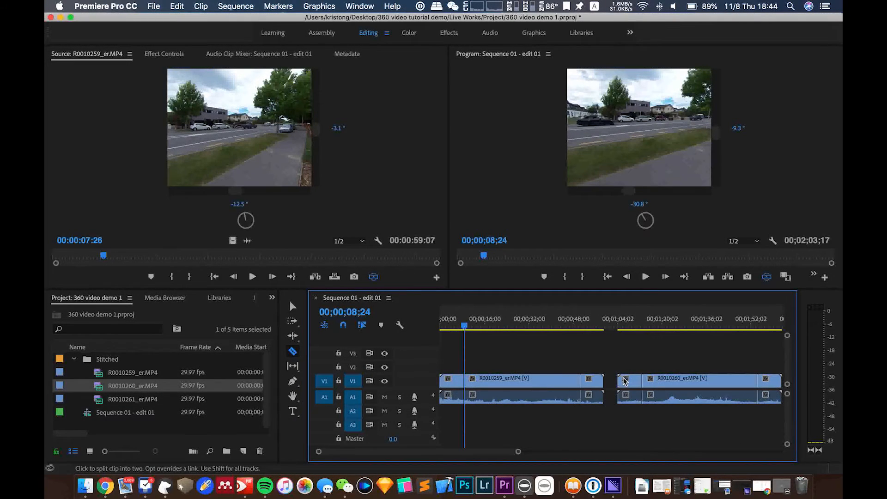
- Delete the opening and closing pieces of R0010259_er.MP4 and the opening piece of R0010260_er.MP4 from the timeline
key("v")
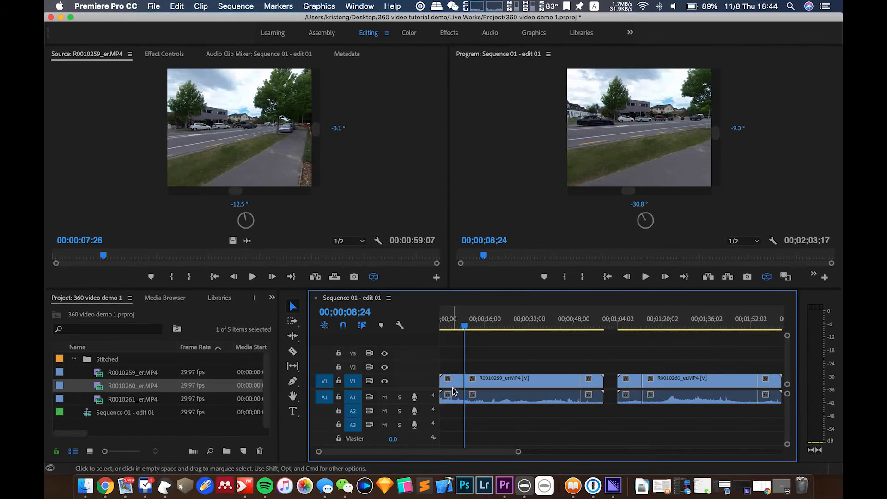
left_click(452, 381)
key("Delete")
left_click(592, 380)
key("Delete")
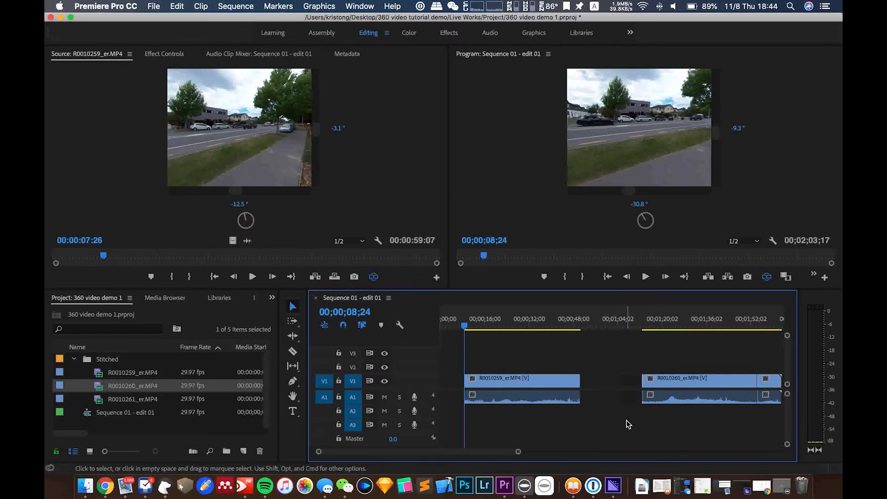
- Delete the closing piece of R0010260_er.MP4 and close the gap between the two trimmed clips
scroll(626, 422, "right", 9)
left_click_drag(550, 408, 544, 412)
key("Delete")
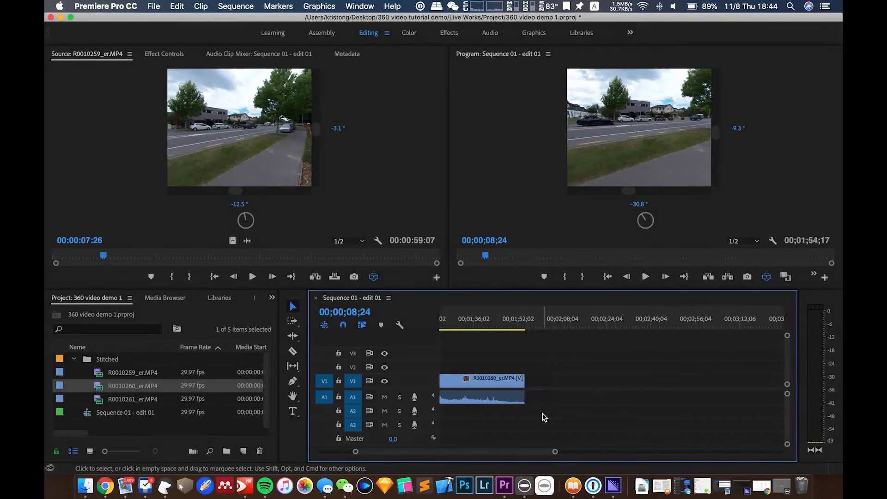
scroll(545, 412, "left", 9)
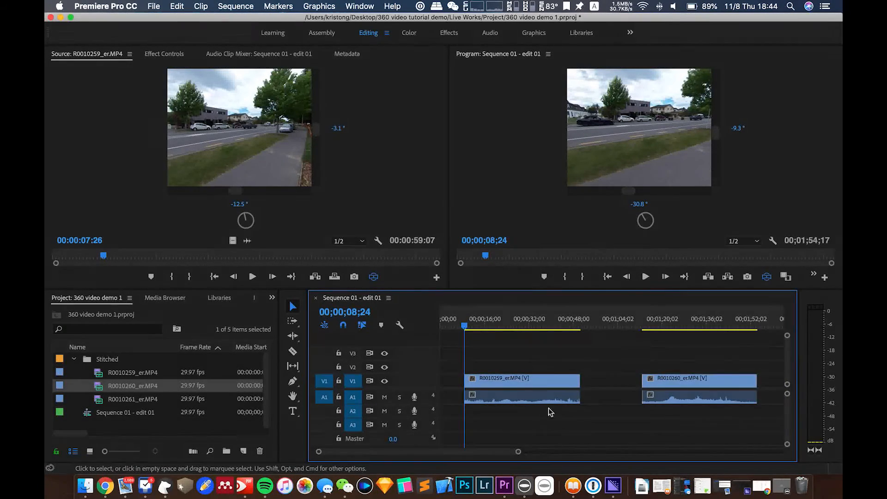
left_click(600, 382)
key("Delete")
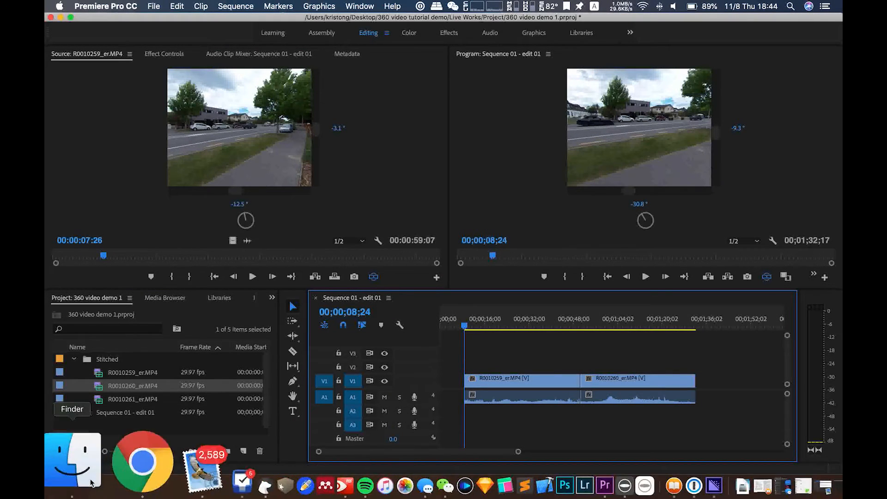
- Import into the jungle.mp3 from the Live Works MX folder in Finder and place it on track A2 at the first clip's start
left_click(65, 480)
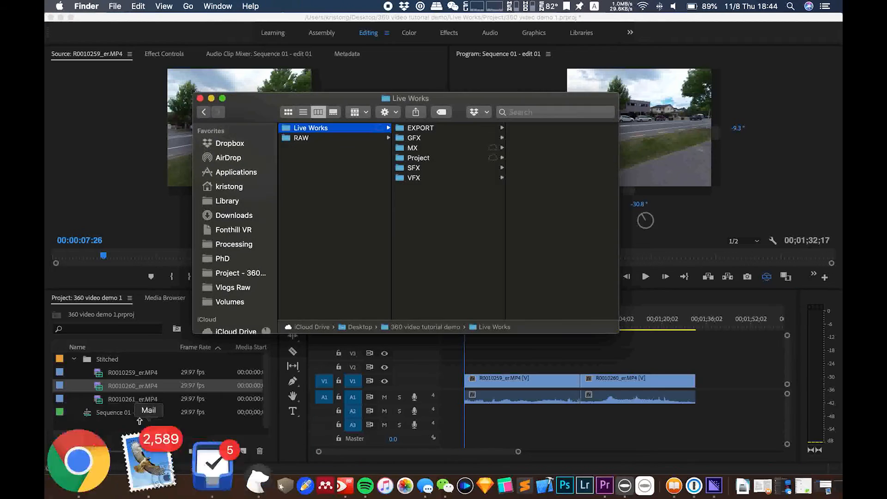
left_click(416, 149)
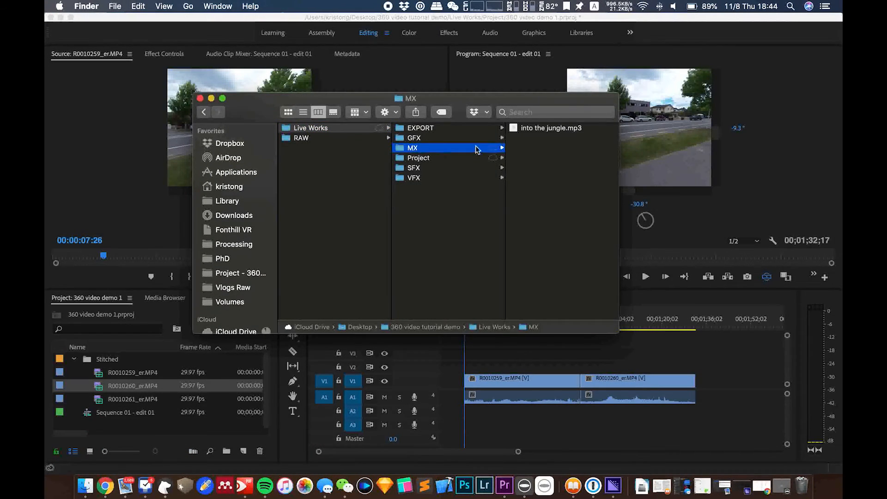
left_click(548, 129)
left_click_drag(400, 133, 150, 430)
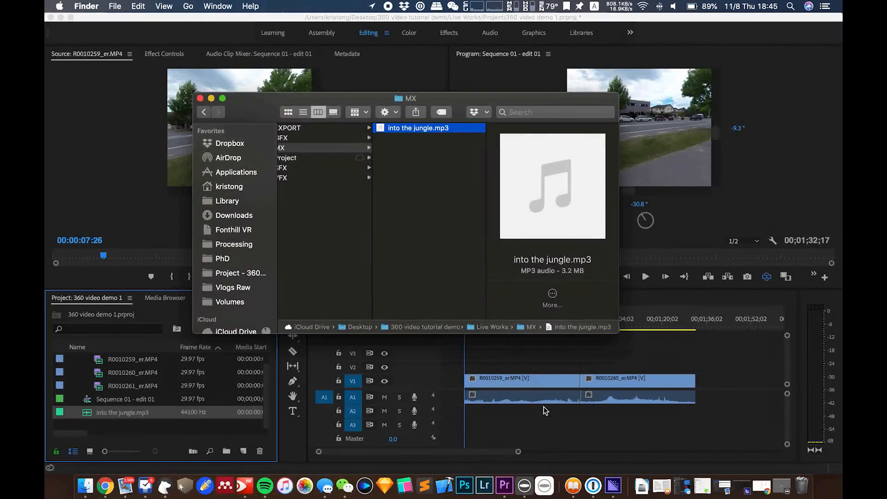
left_click(124, 425)
left_click_drag(128, 417, 469, 409)
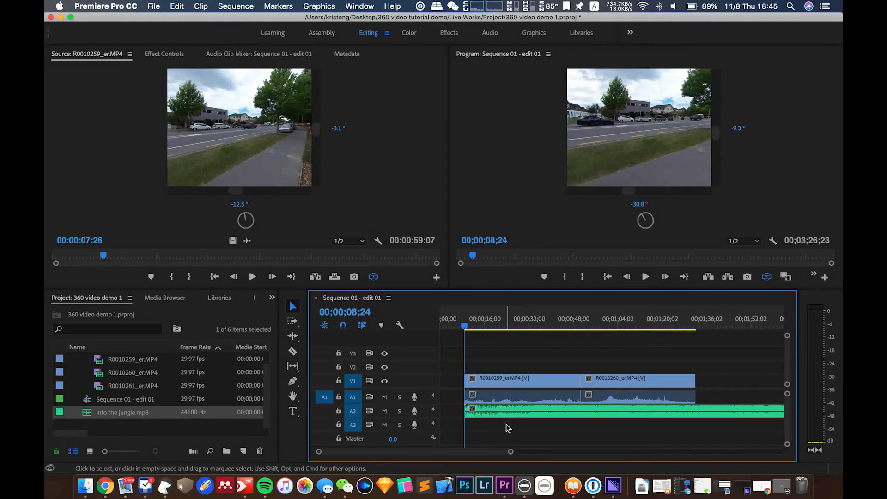
- Lower the system volume, then play the sequence with the music and look around the 360 footage in the Program Monitor
key("XF86AudioLowerVolume")
key("XF86AudioLowerVolume")
key("XF86AudioLowerVolume")
key("space")
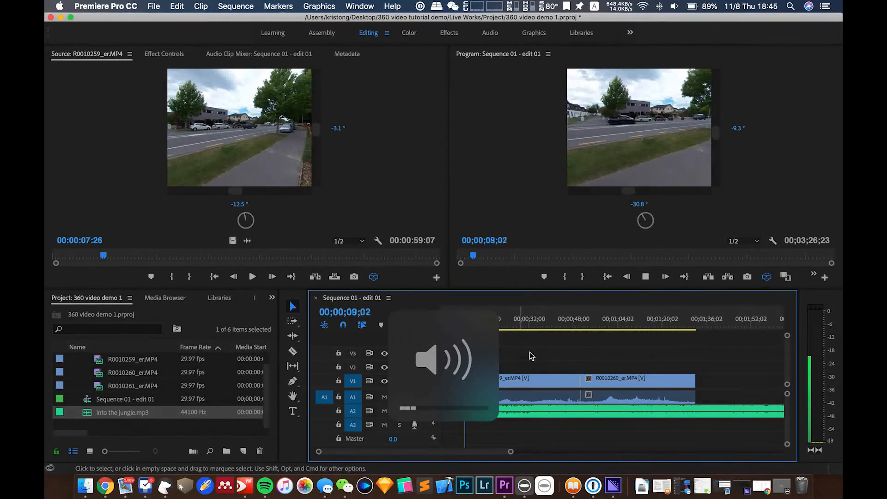
left_click_drag(668, 167, 588, 156)
left_click_drag(681, 147, 611, 143)
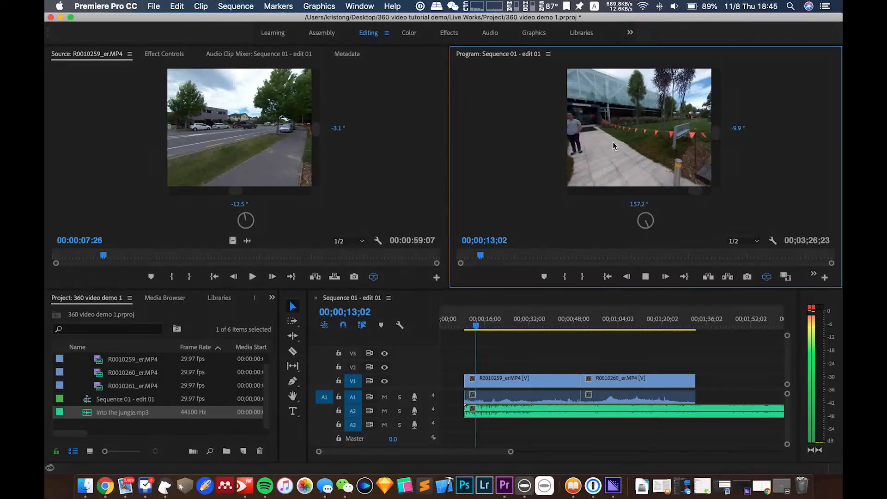
key("space")
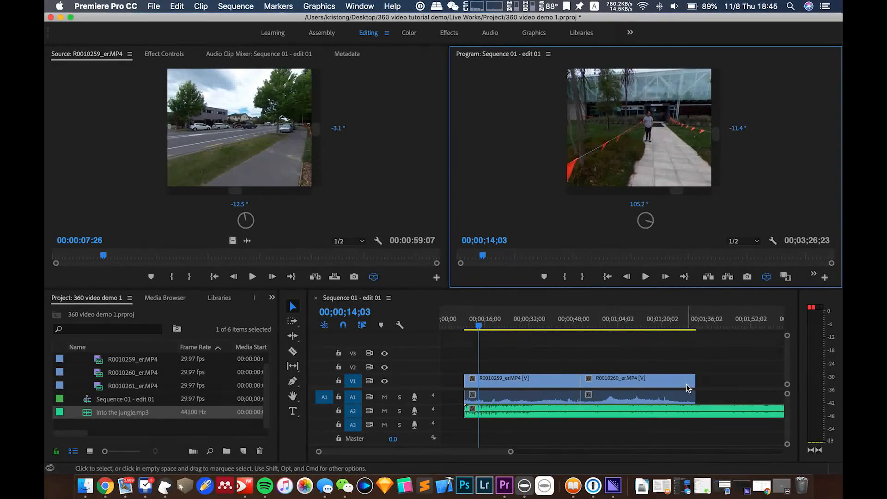
- Cut off the music beyond the end of the video clips and close the gap at the start of the sequence
left_click(698, 411)
left_click(728, 411)
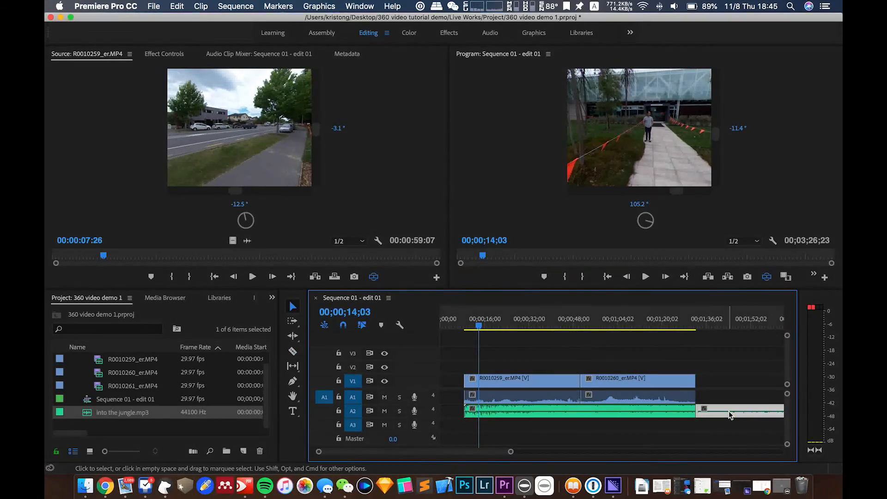
key("Delete")
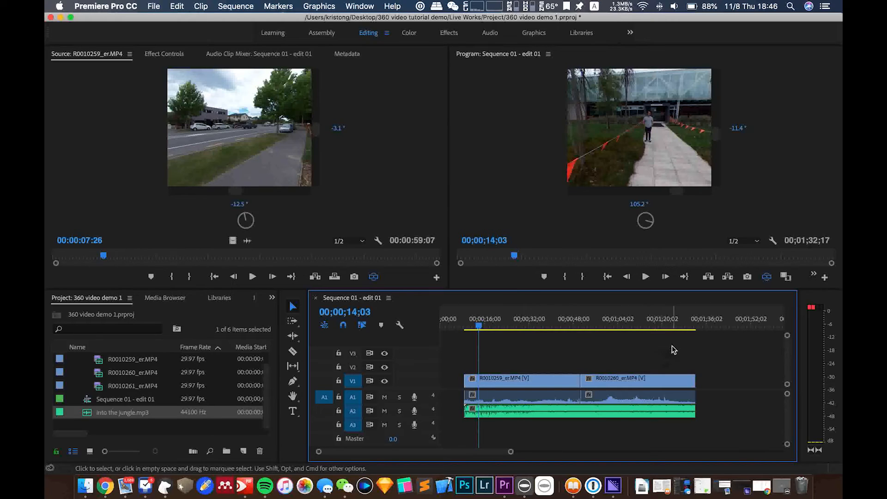
left_click(459, 382)
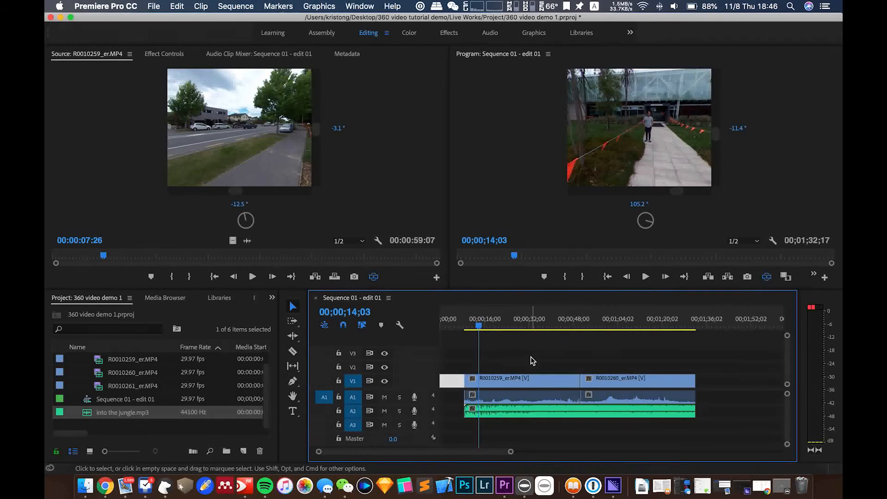
key("Delete")
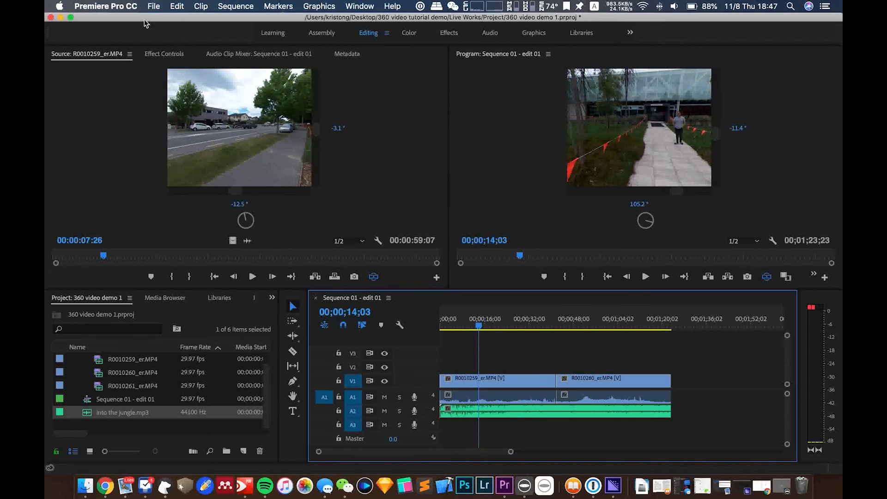
- Send Sequence 01 - edit 01 from the media export settings to the Media Encoder queue
left_click(154, 6)
mouse_move(173, 304)
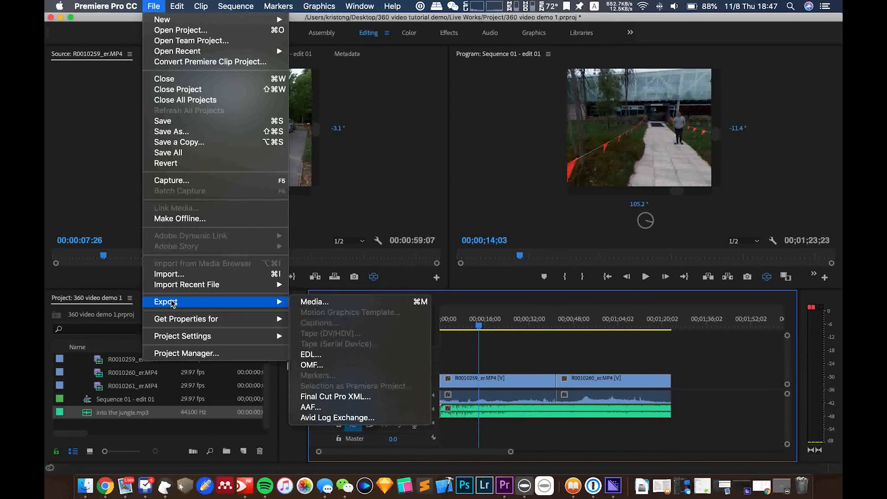
left_click(325, 301)
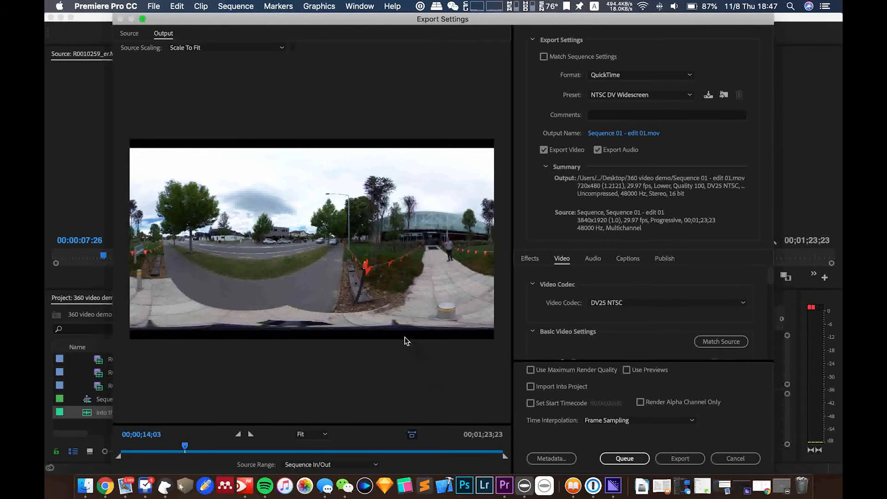
left_click(625, 459)
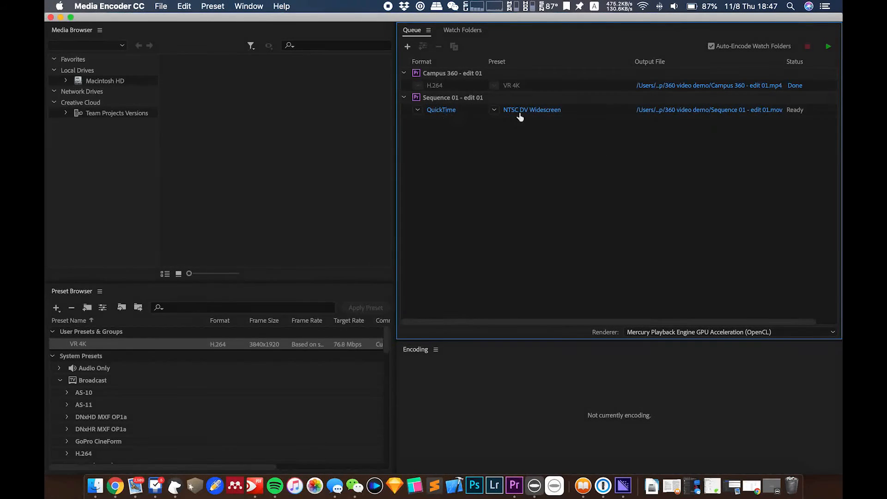
- Set the output location of Sequence 01 - edit 01 to the Desktop folder 360 video tutorial demo/Live Works/EXPORT
left_click(707, 113)
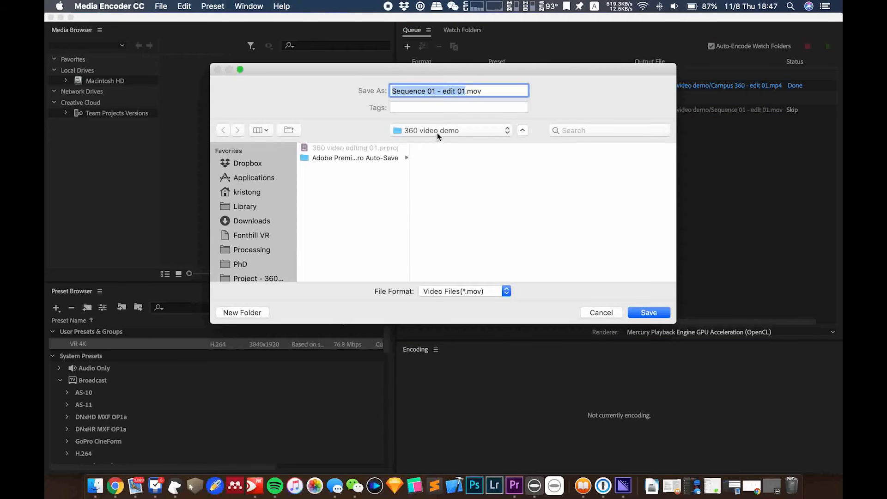
left_click(437, 134)
left_click(436, 132)
scroll(256, 218, "down", 5)
left_click(256, 227)
left_click(351, 157)
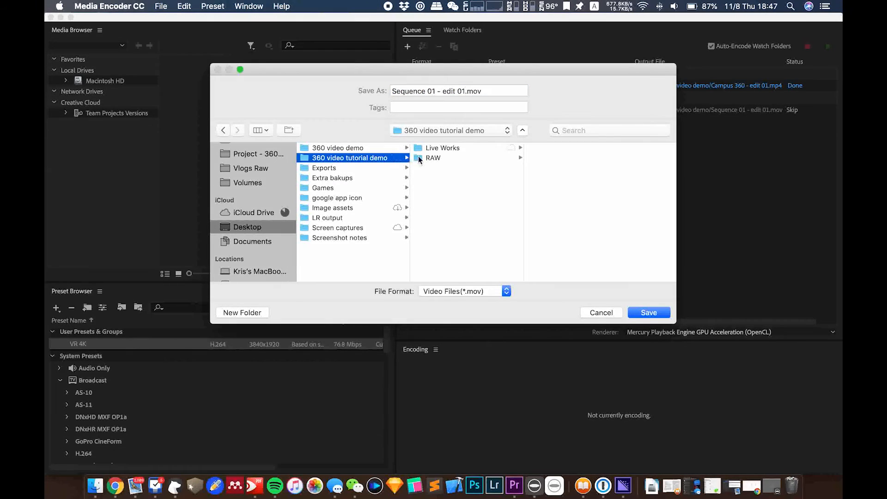
left_click(444, 148)
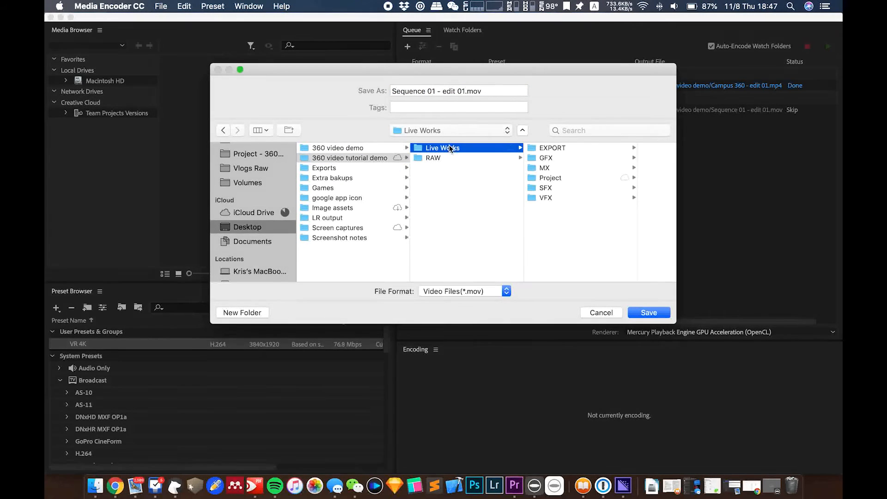
left_click(558, 146)
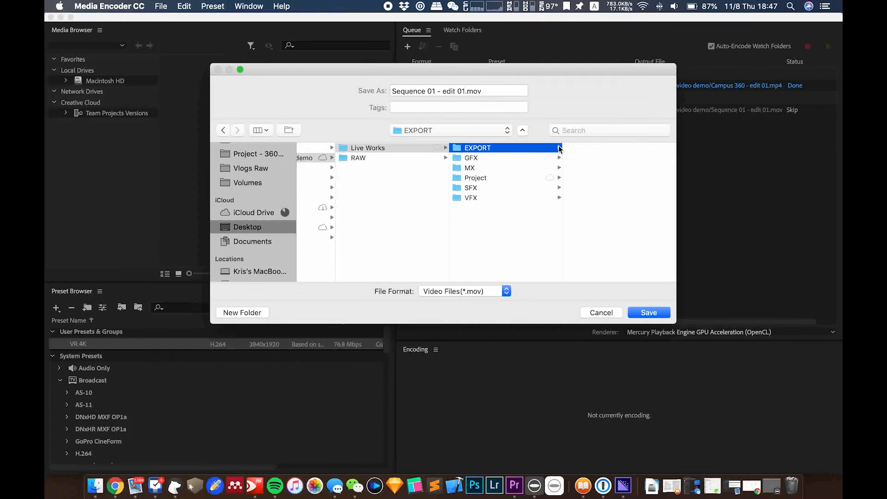
left_click(648, 313)
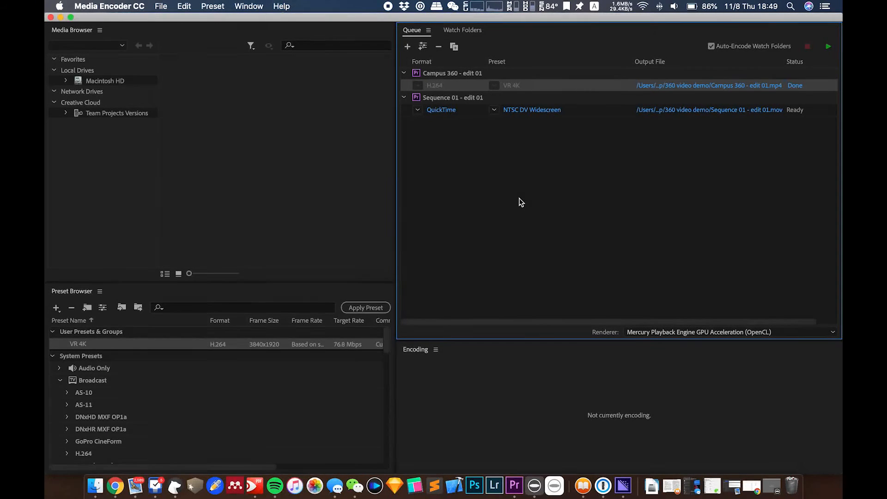
- Start a new H.264 encoding preset named VR 4k, based on VR Monoscopic Match Source Ambisonics
left_click(532, 196)
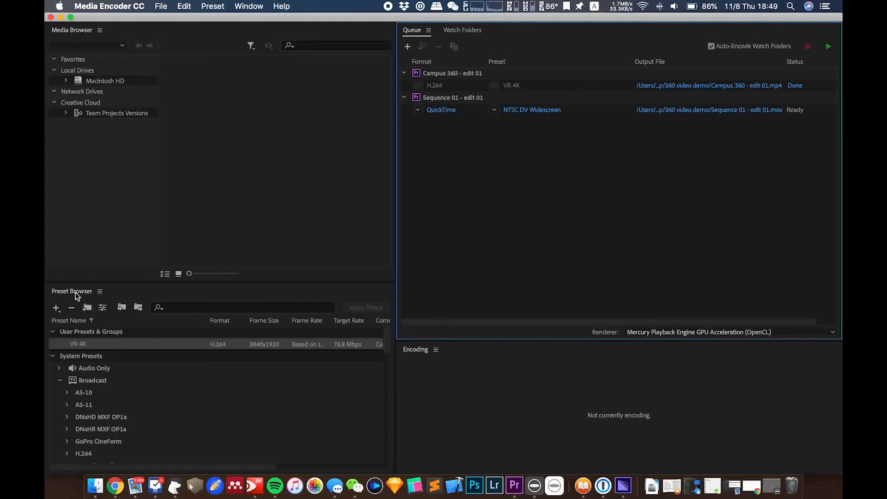
left_click(57, 308)
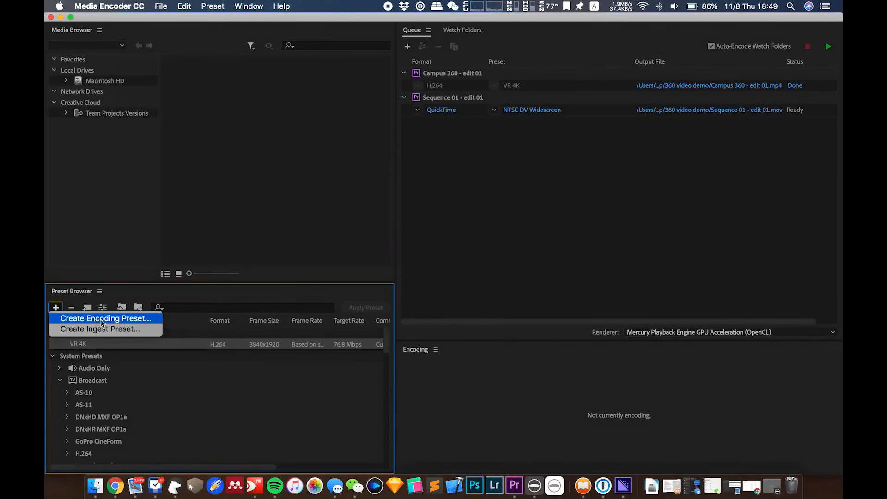
left_click(121, 319)
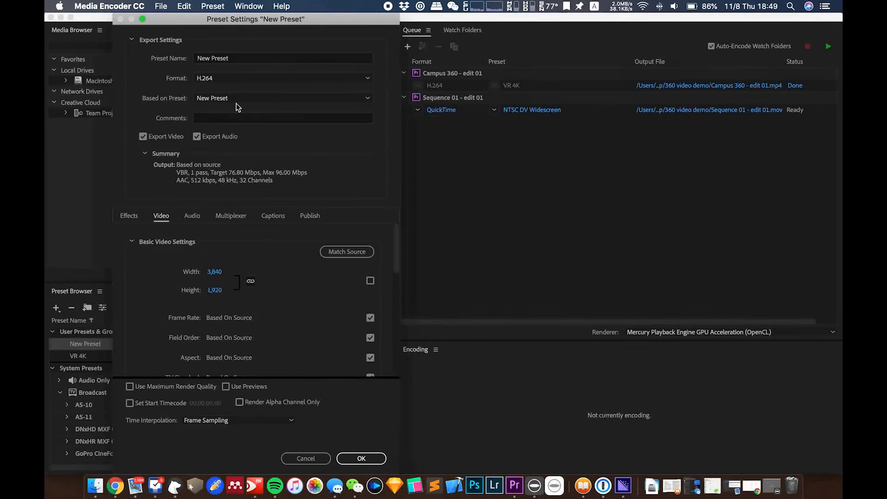
left_click_drag(246, 16, 360, 19)
left_click(348, 62)
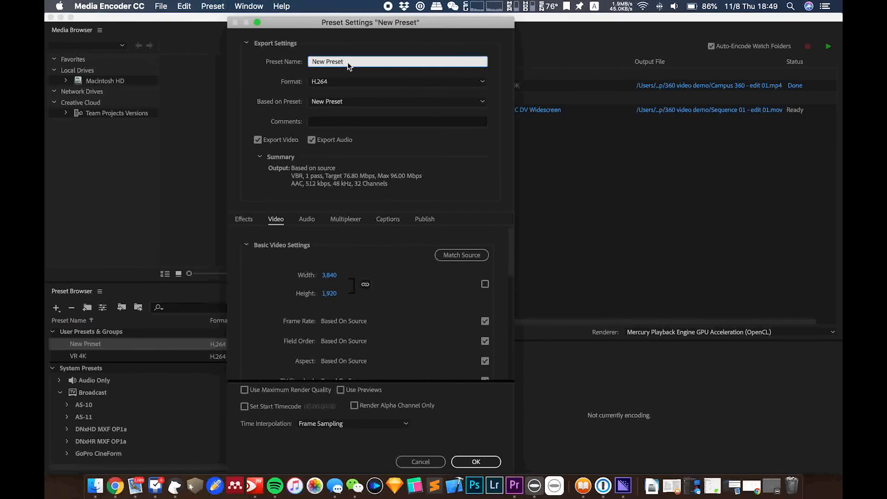
type("VR 4k")
left_click(330, 104)
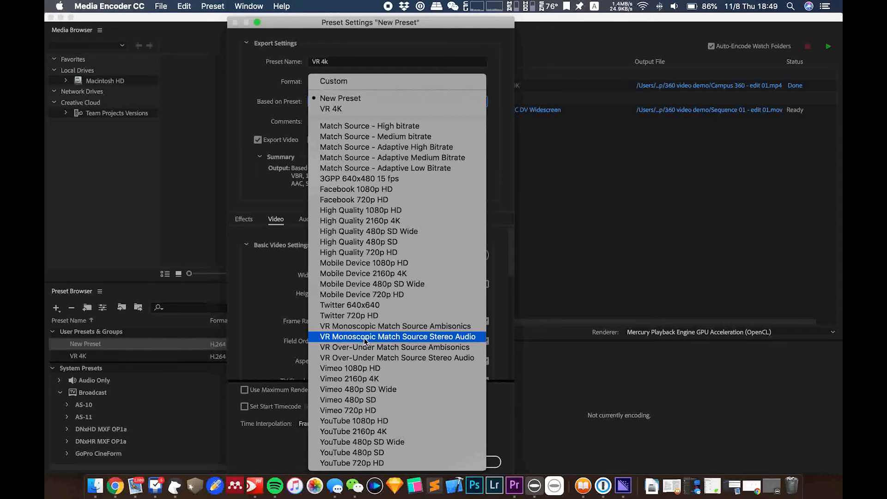
left_click(409, 328)
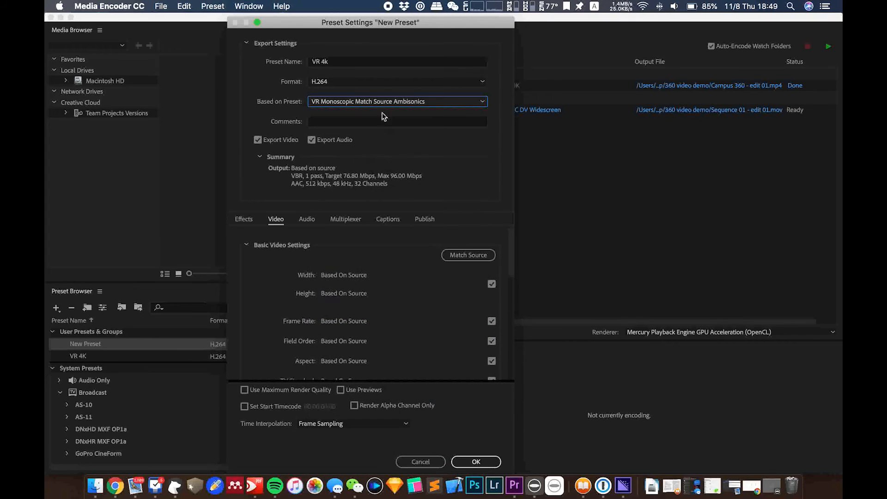
- Try a custom frame size for the new preset instead of matching the source, and discard the preset
scroll(369, 284, "down", 3)
scroll(369, 283, "up", 2)
scroll(367, 280, "up", 2)
left_click(491, 283)
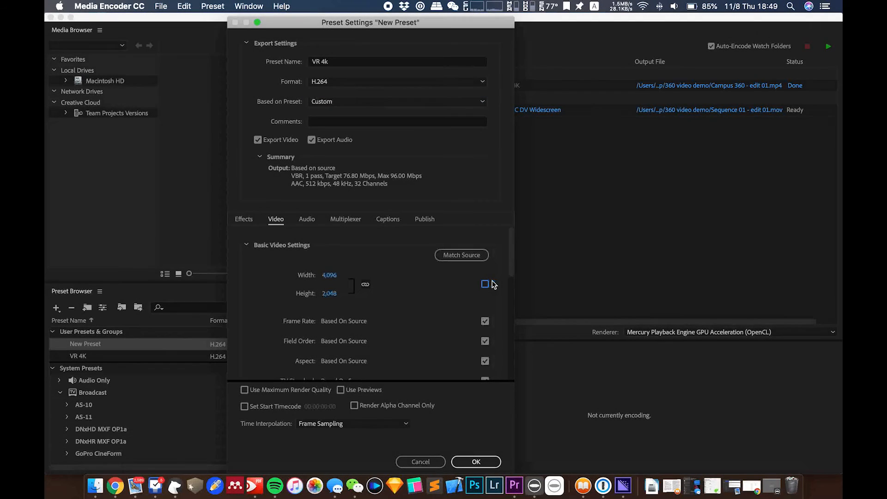
left_click(332, 275)
type("3,")
type("960")
key("Tab")
type("1")
left_click(381, 253)
scroll(364, 315, "down", 5)
scroll(364, 314, "up", 5)
scroll(329, 283, "down", 6)
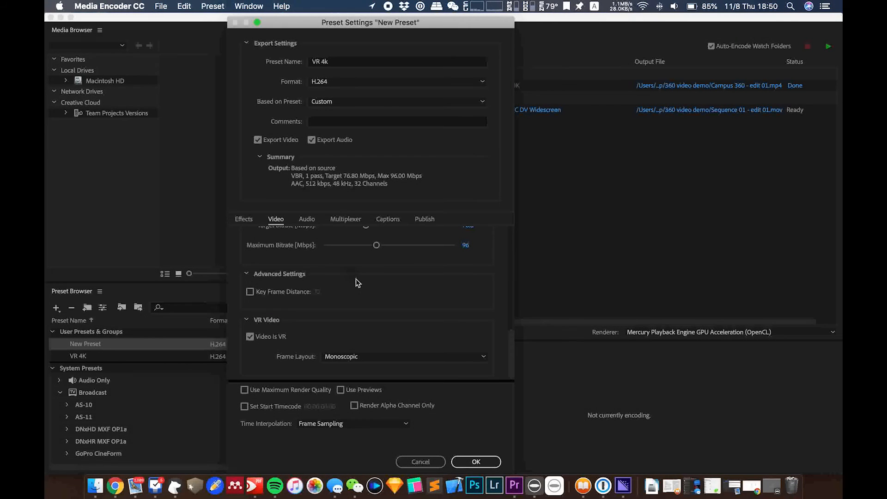
left_click(420, 460)
- Apply the existing VR 4K user preset to the queued Sequence 01 - edit 01 and start encoding
left_click(82, 344)
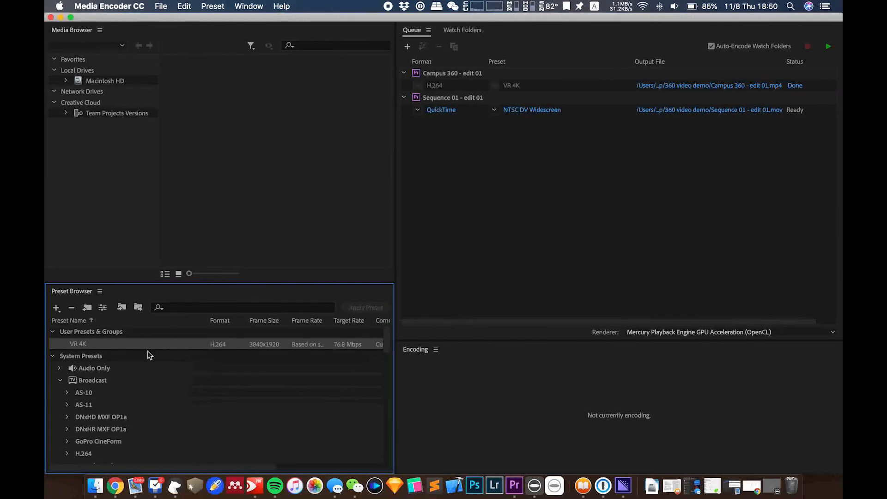
left_click_drag(76, 344, 508, 178)
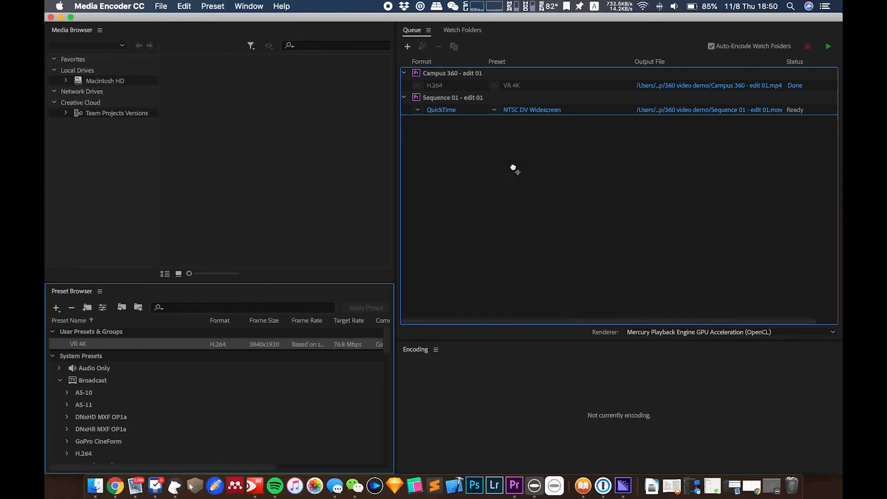
left_click_drag(526, 117, 528, 109)
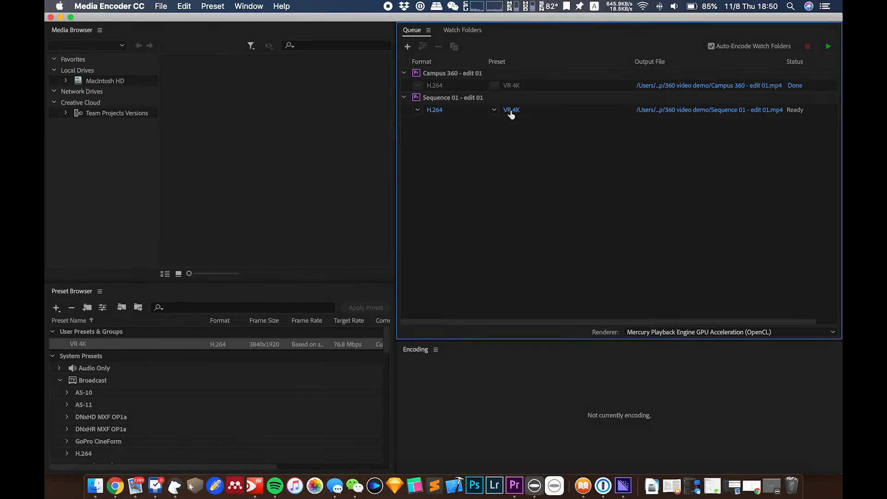
mouse_move(511, 116)
left_click(827, 47)
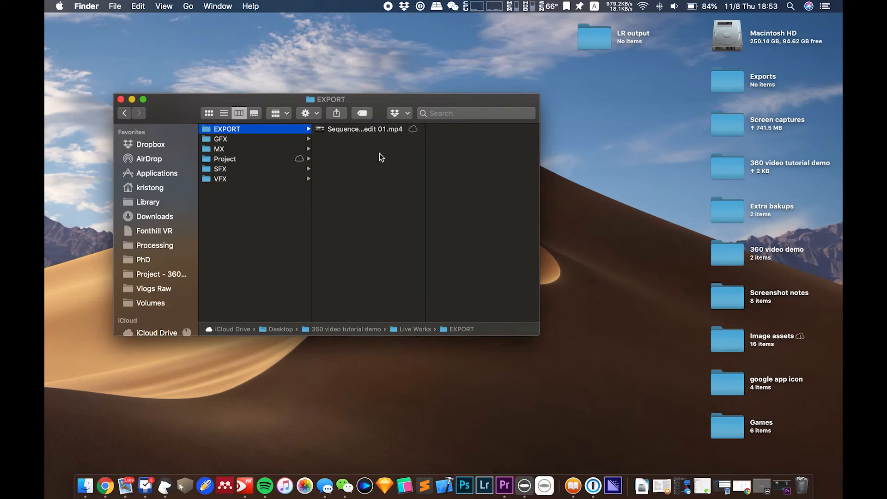
- Preview the exported Sequence 01 - edit 01.mp4 from the EXPORT folder in Finder and skip ahead through the video
left_click(350, 129)
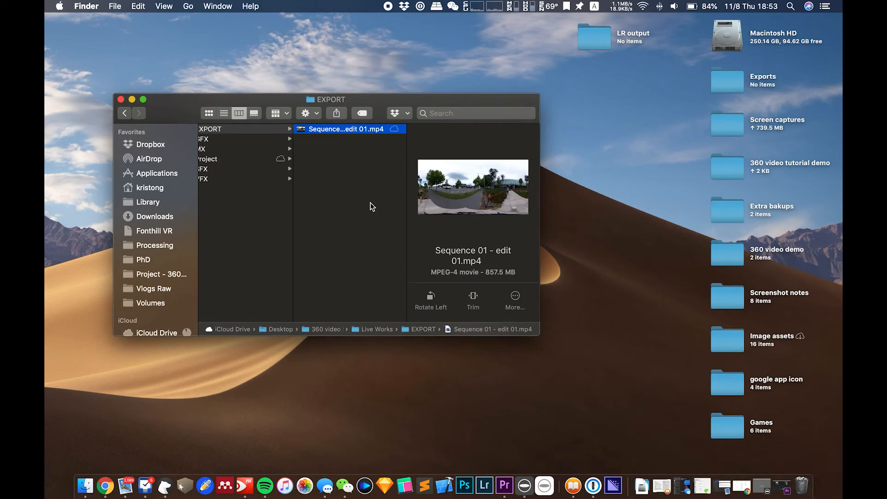
key("space")
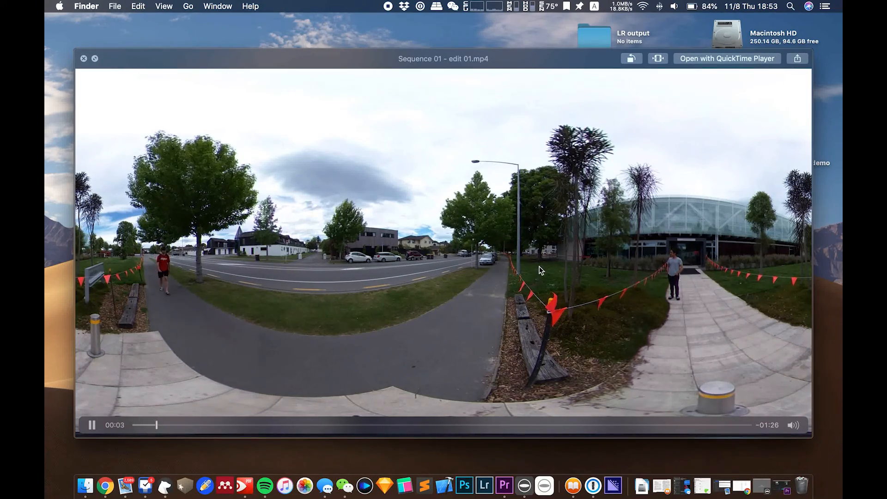
left_click_drag(218, 424, 283, 430)
key("space")
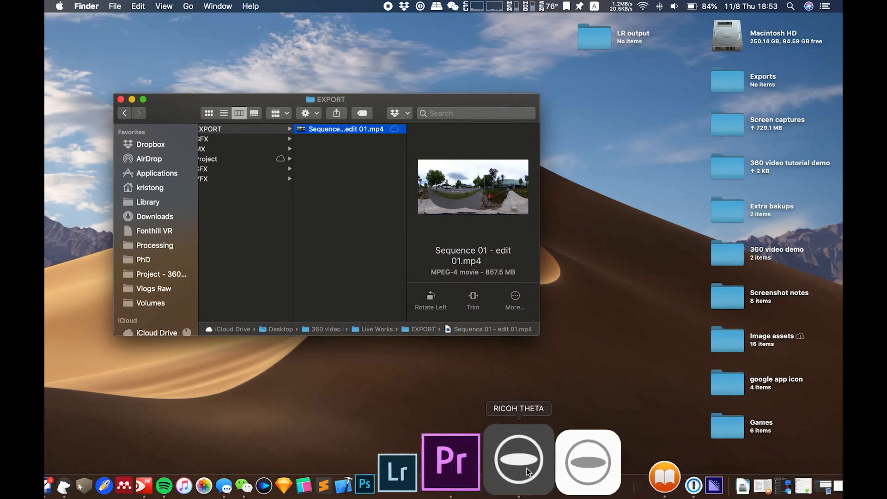
- Switch to RICOH THETA and load Sequence 01 - edit 01.mp4 from the EXPORT folder in Finder into its viewer
left_click(525, 468)
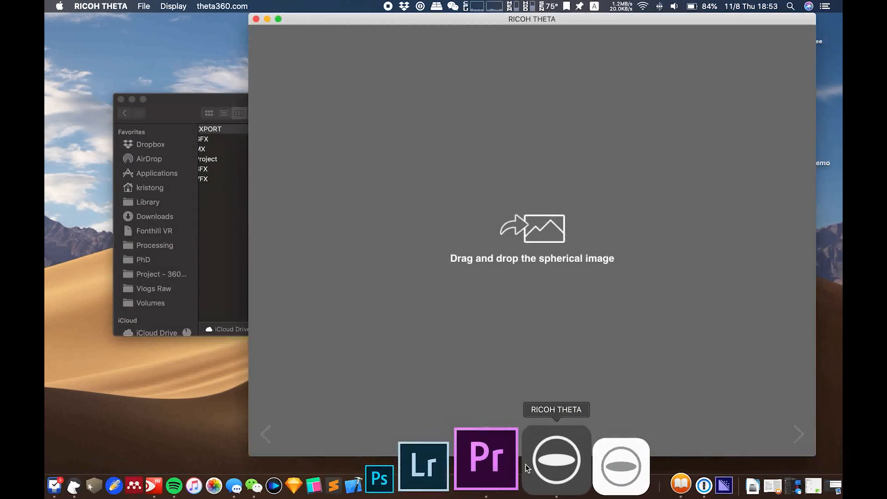
left_click_drag(502, 19, 517, 26)
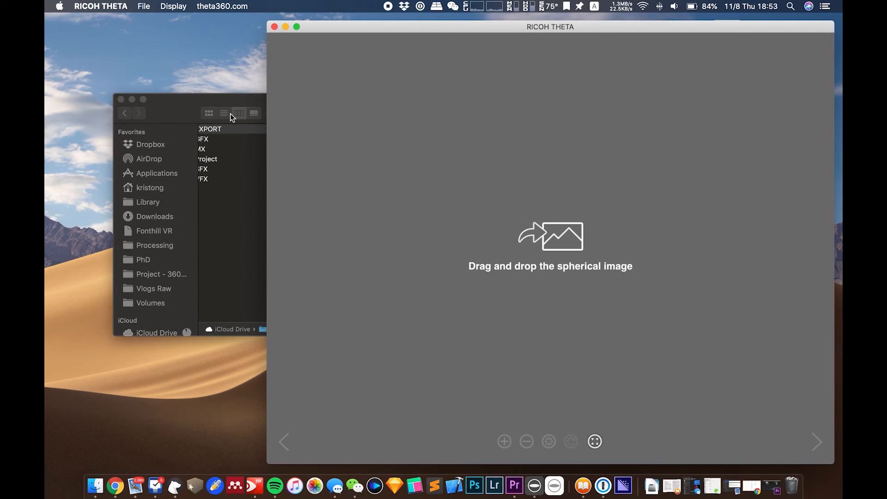
left_click_drag(179, 105, 127, 81)
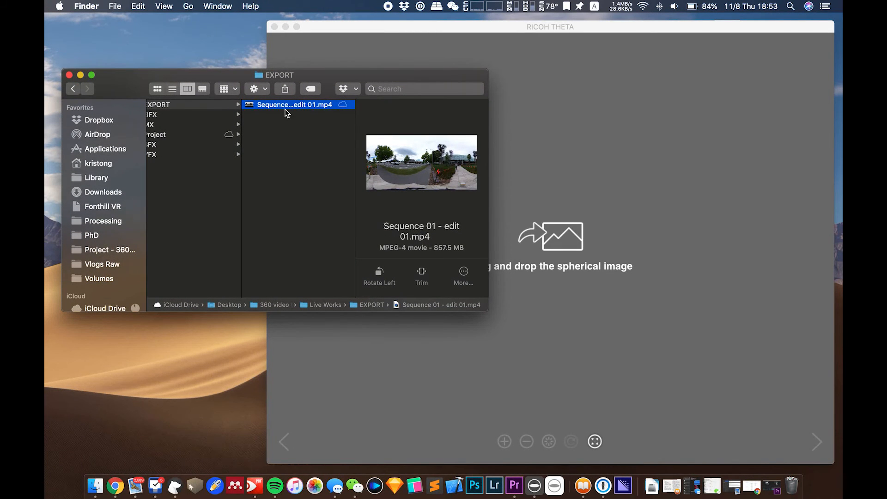
left_click_drag(280, 108, 603, 163)
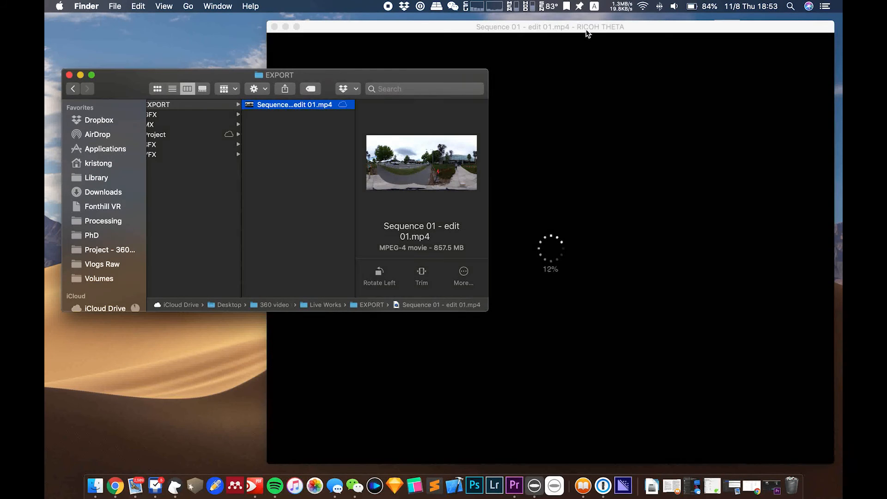
left_click(585, 27)
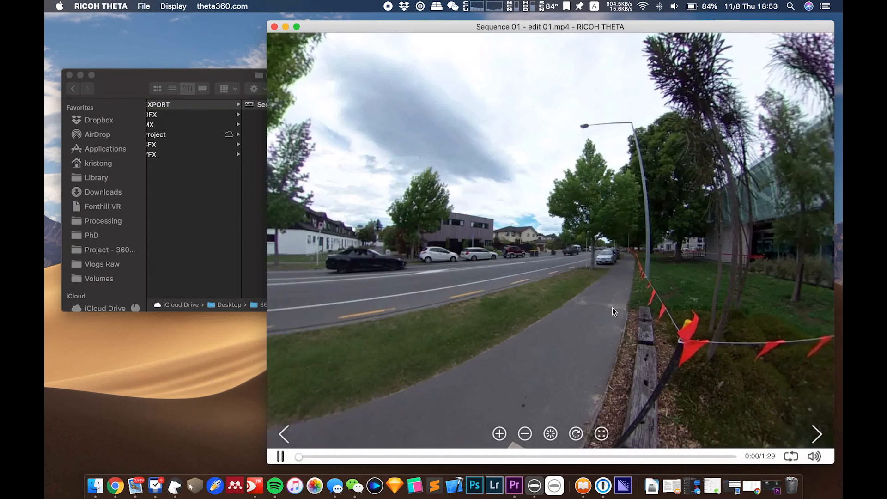
- Zoom in on the playing 360 video and look around the scene in several directions to check the spherical playback
left_click_drag(612, 307, 377, 295)
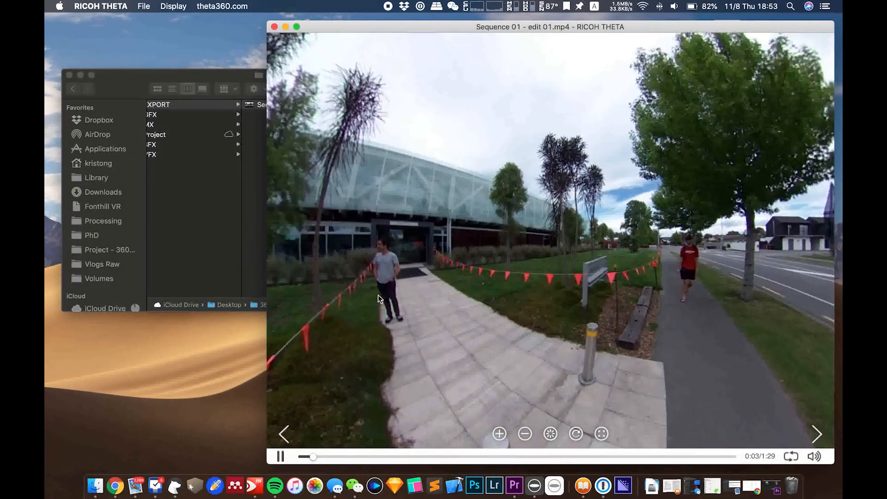
left_click(500, 434)
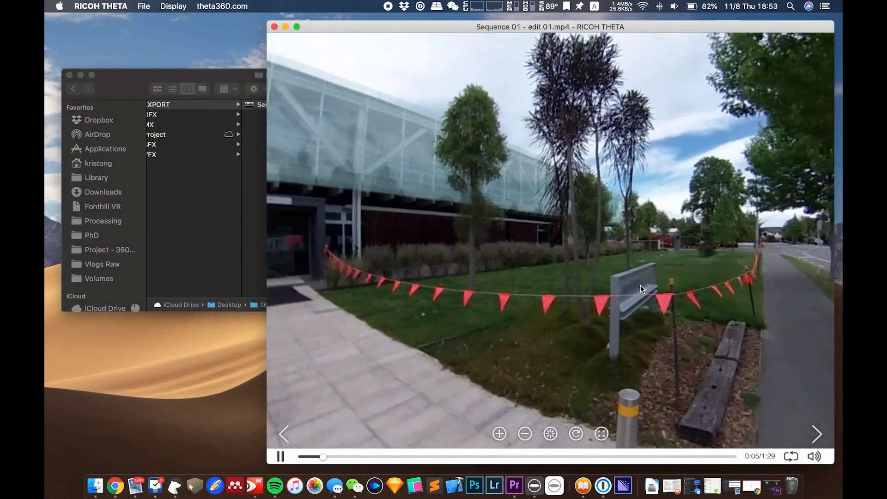
left_click_drag(641, 285, 438, 259)
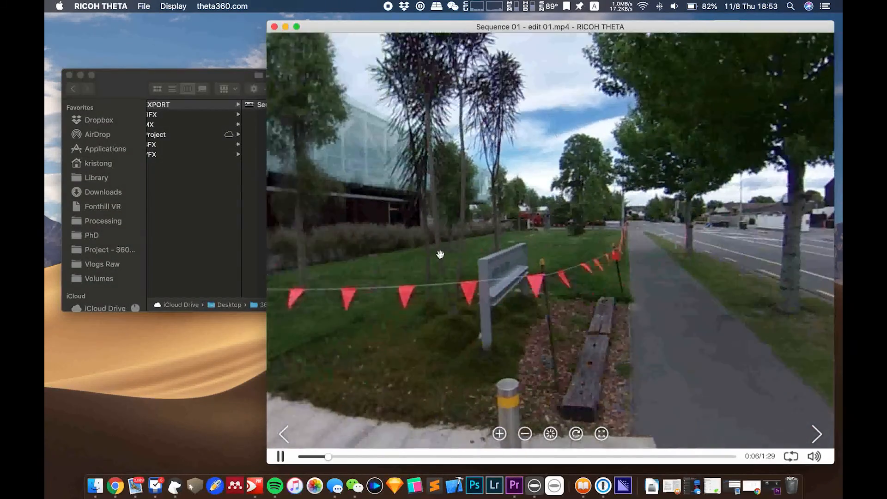
left_click_drag(717, 281, 435, 280)
left_click_drag(739, 247, 281, 260)
left_click_drag(677, 251, 531, 234)
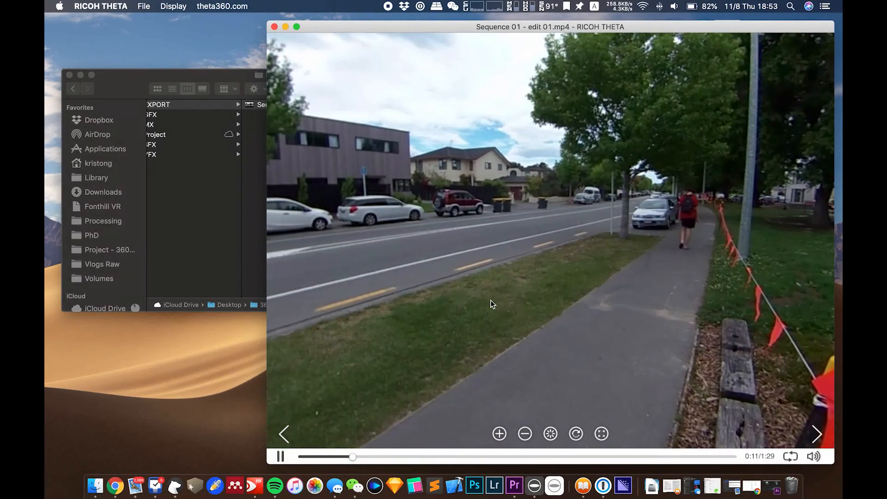
left_click_drag(464, 259, 792, 274)
left_click_drag(471, 253, 697, 362)
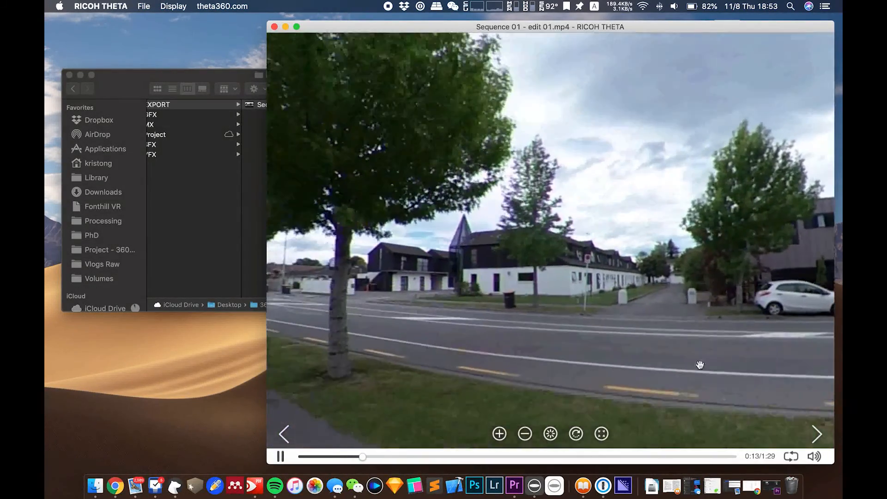
mouse_move(588, 139)
left_mouse_down()
mouse_move(599, 369)
mouse_move(594, 134)
left_mouse_up()
left_click_drag(501, 268, 596, 137)
left_click_drag(726, 229, 804, 281)
left_click_drag(541, 221, 690, 241)
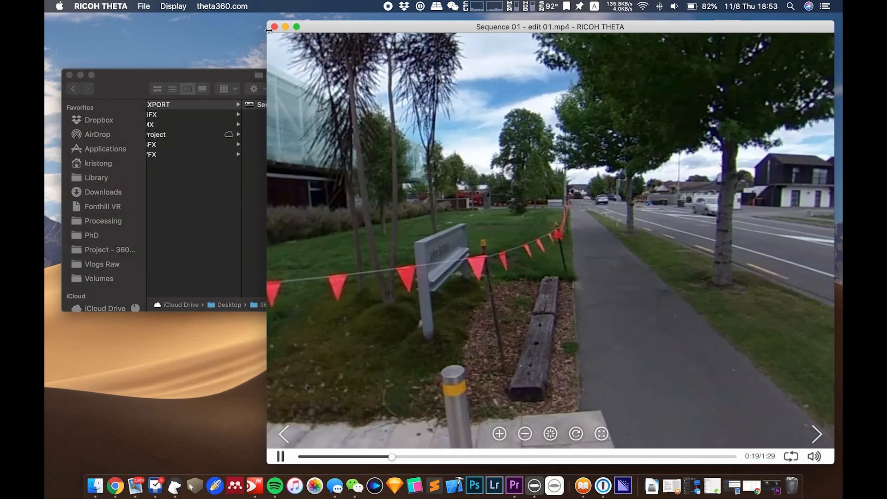